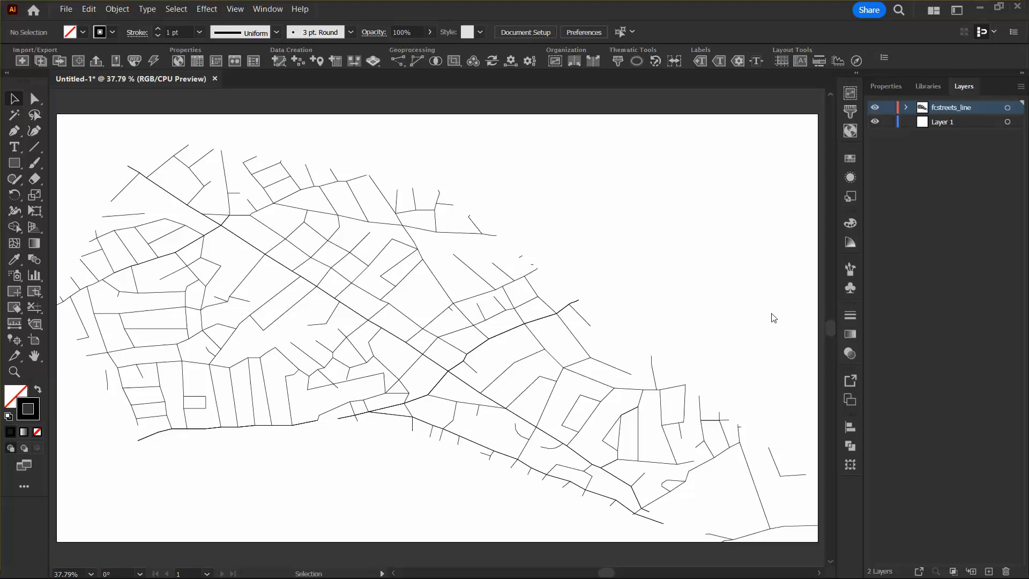
Show the Graphic Styles panel, draw a short diagonal line above the map's upper right, and zoom onto it
left_click(266, 9)
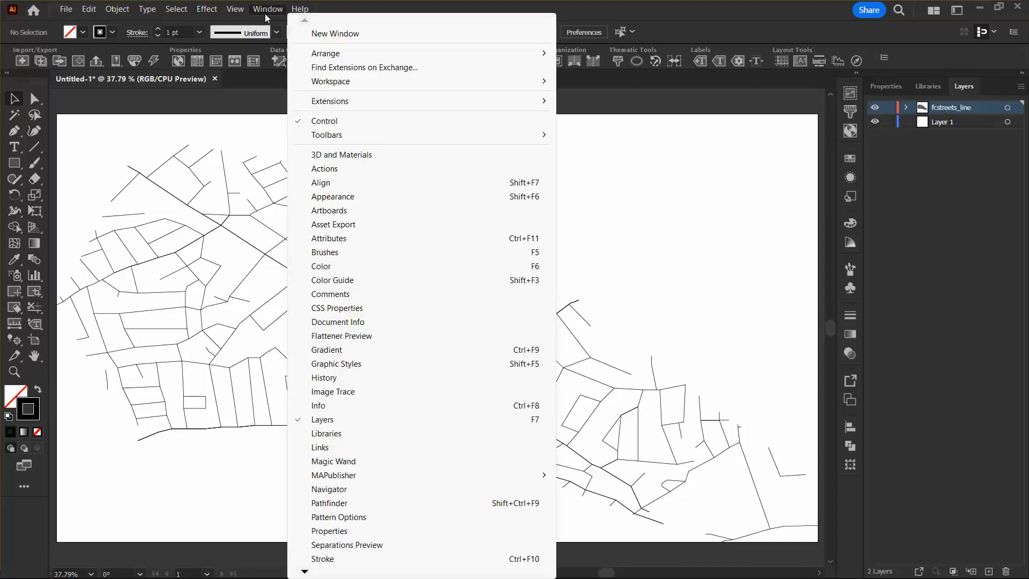
left_click(390, 364)
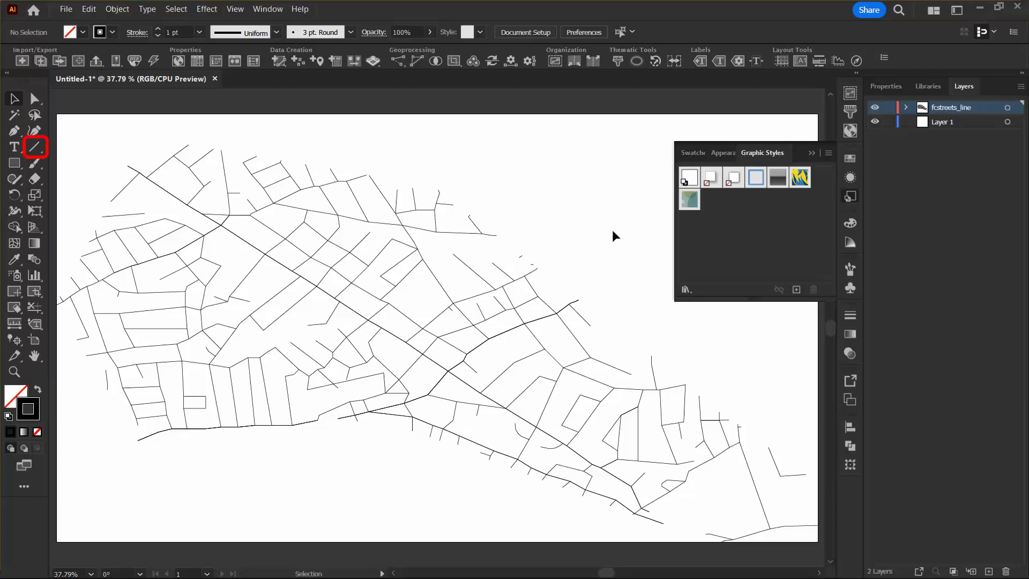
left_click(34, 147)
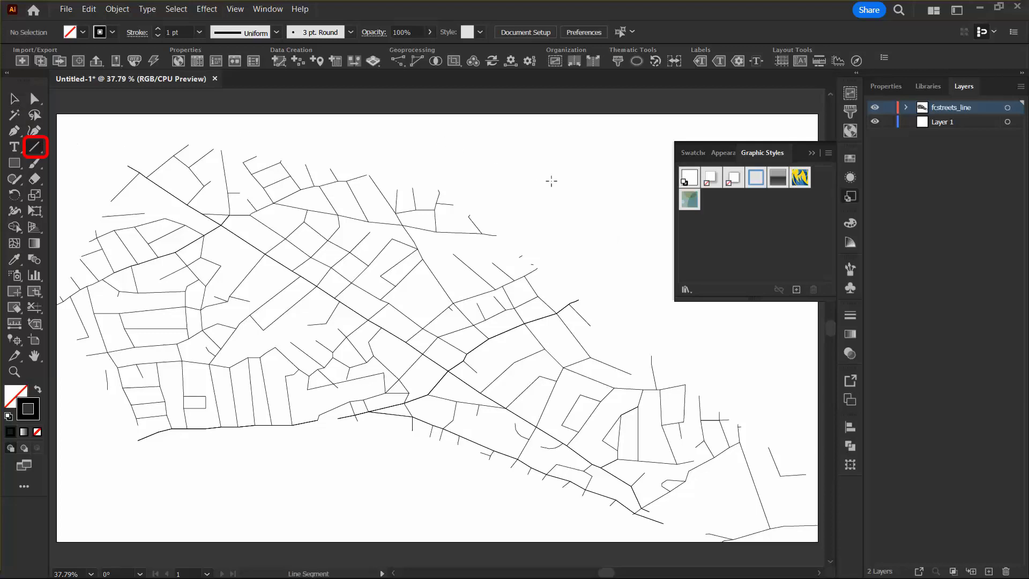
left_click_drag(558, 170, 578, 189)
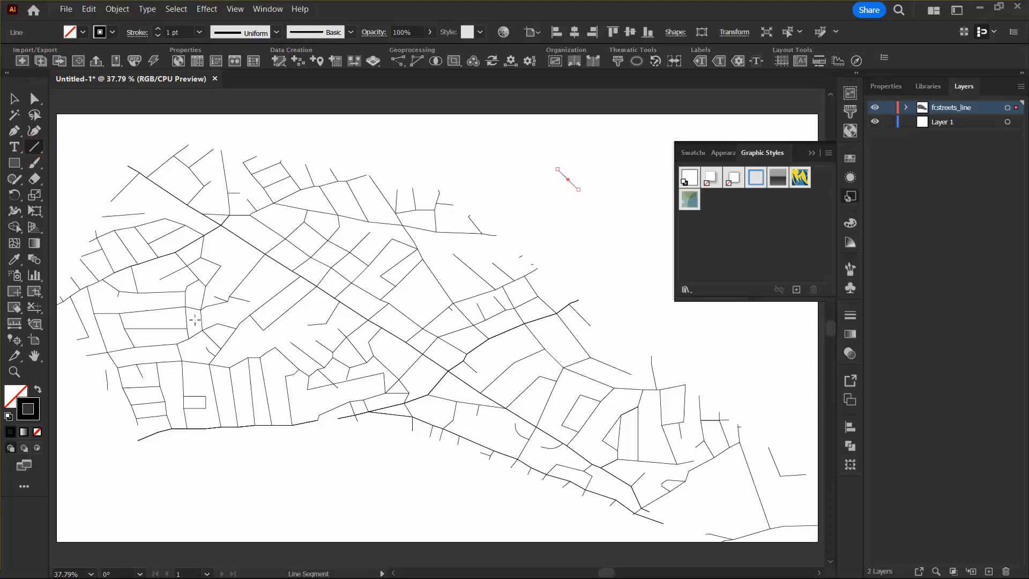
left_click(15, 371)
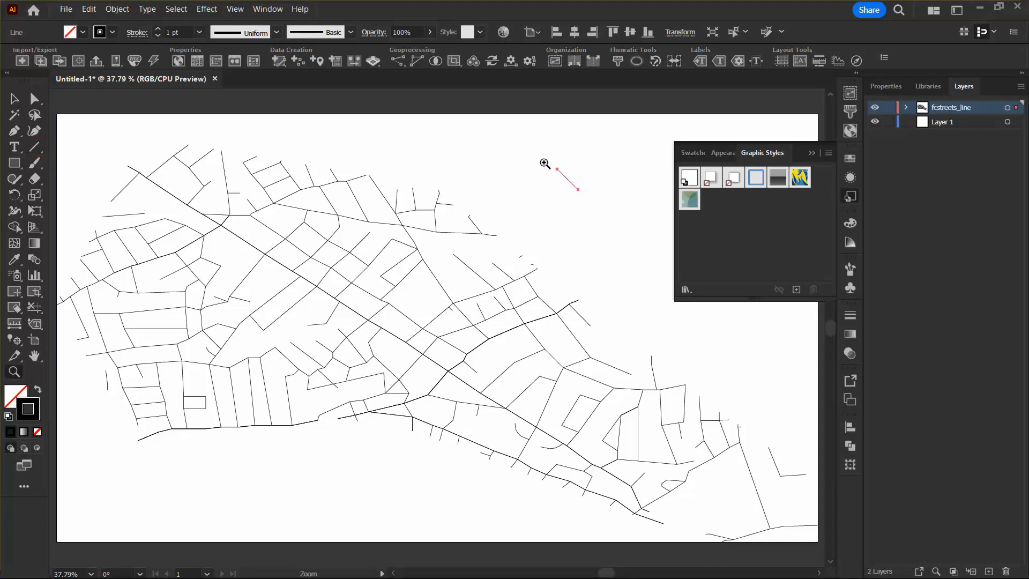
left_click_drag(544, 163, 590, 200)
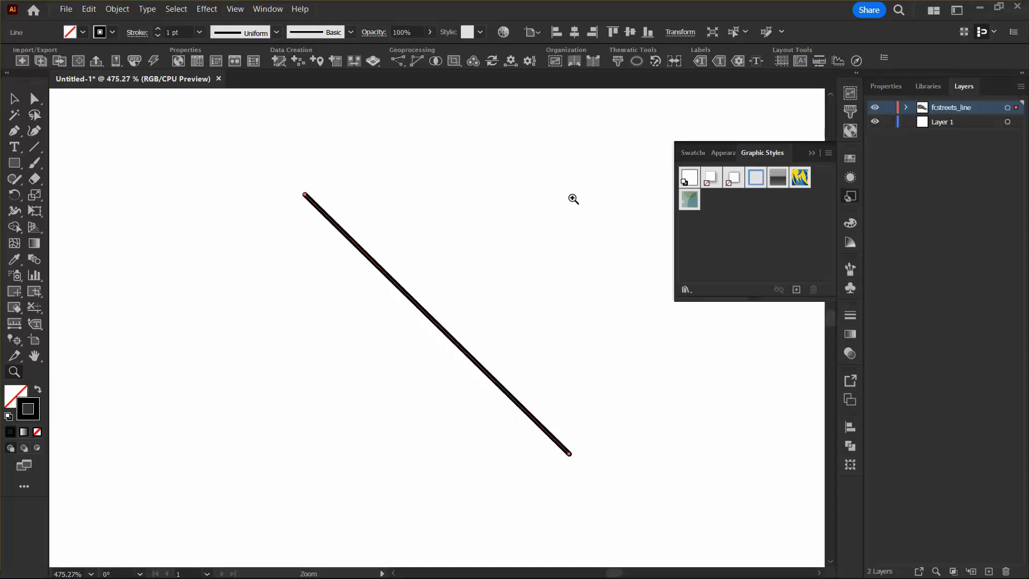
Give the sample line a 2 pt RGB Red stroke and display its Appearance attributes
key("v")
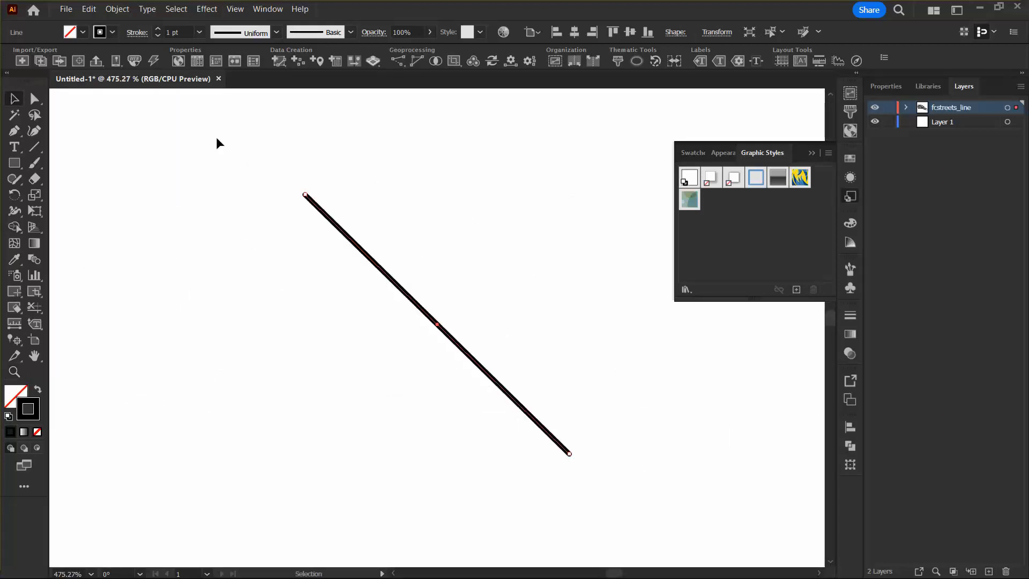
left_click(158, 30)
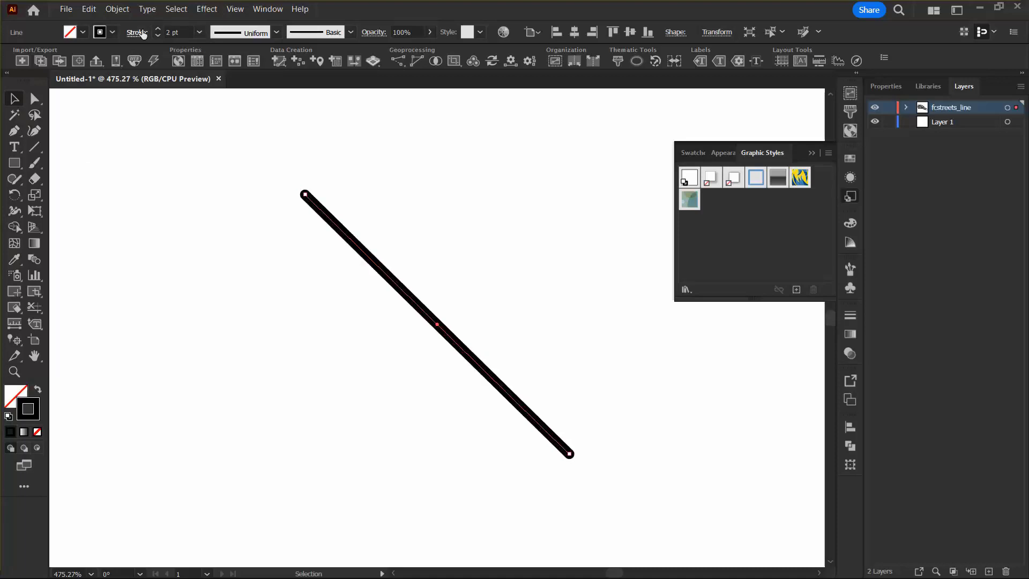
left_click(112, 32)
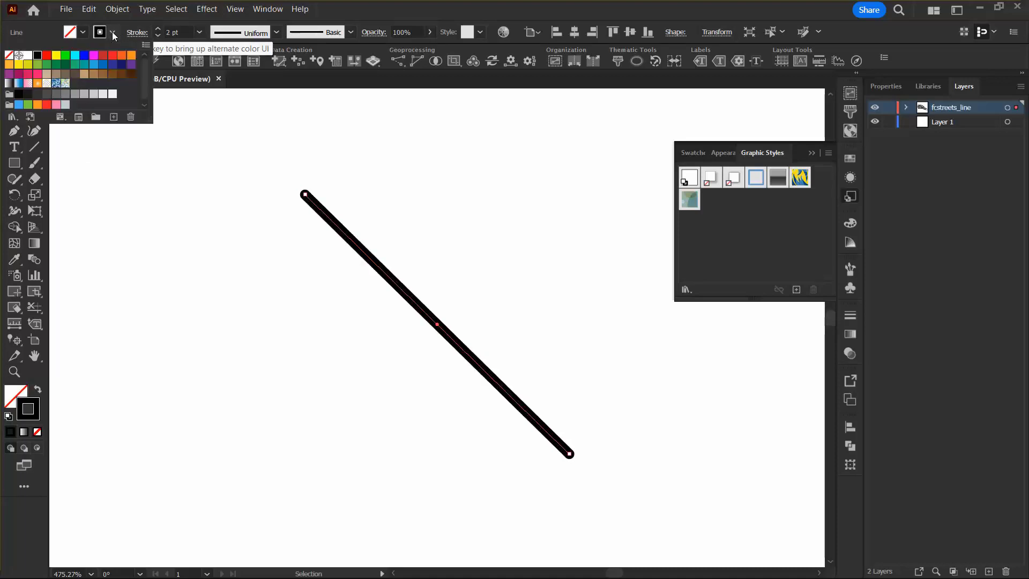
left_click(47, 56)
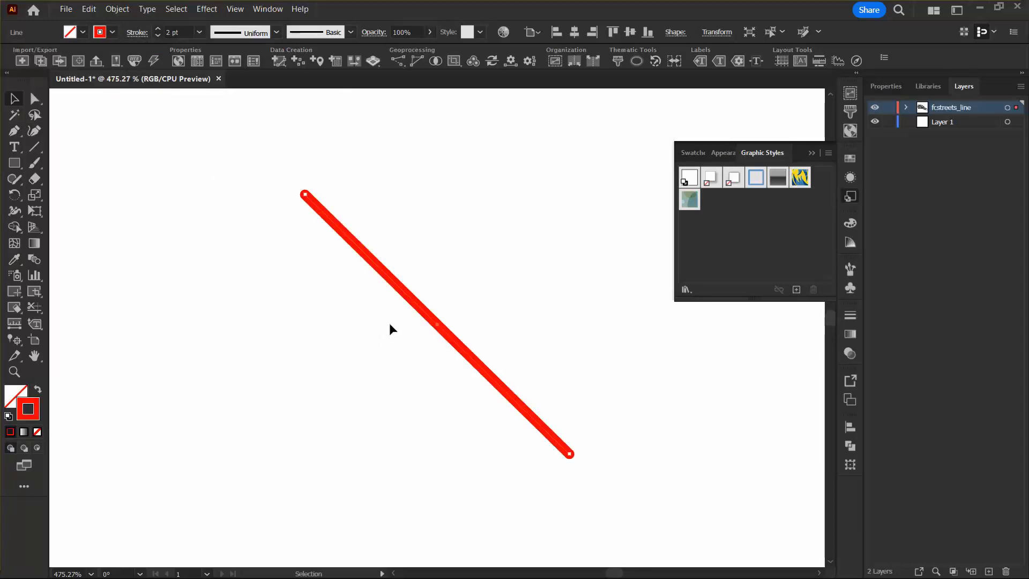
left_click(723, 153)
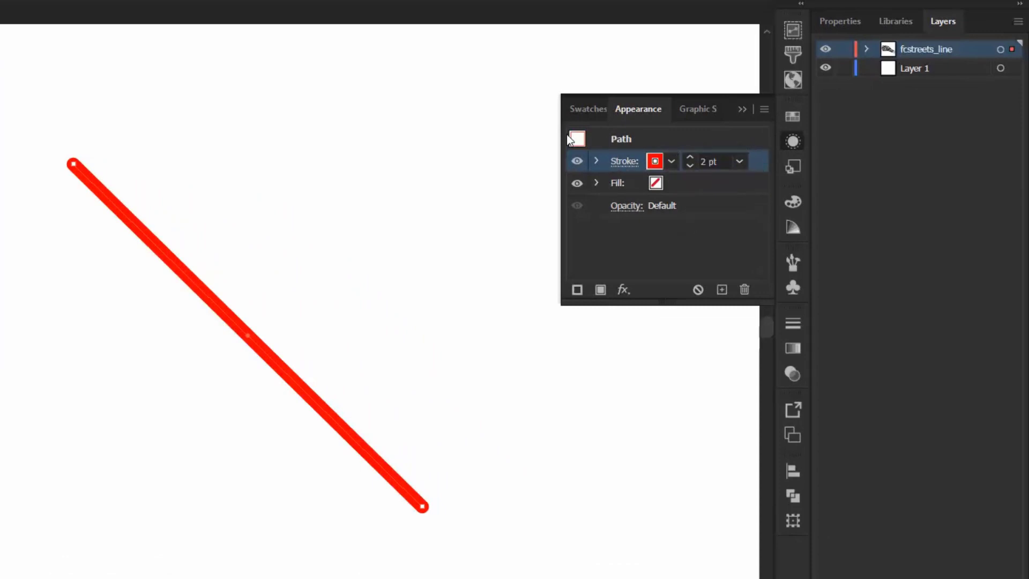
Add a second 1.6 pt yellow stroke over the line's 2 pt red stroke, then deselect
left_click(763, 109)
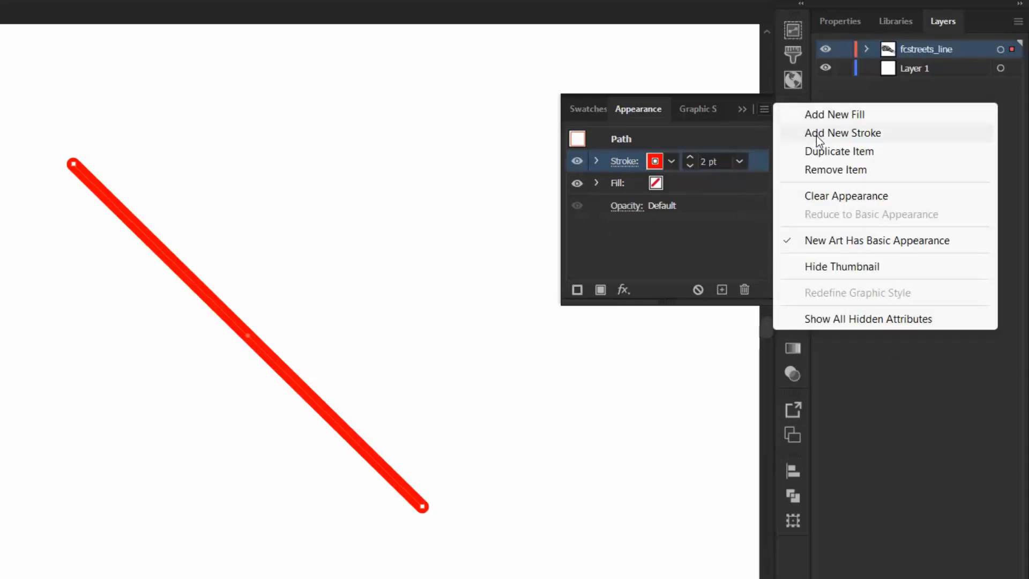
left_click(816, 135)
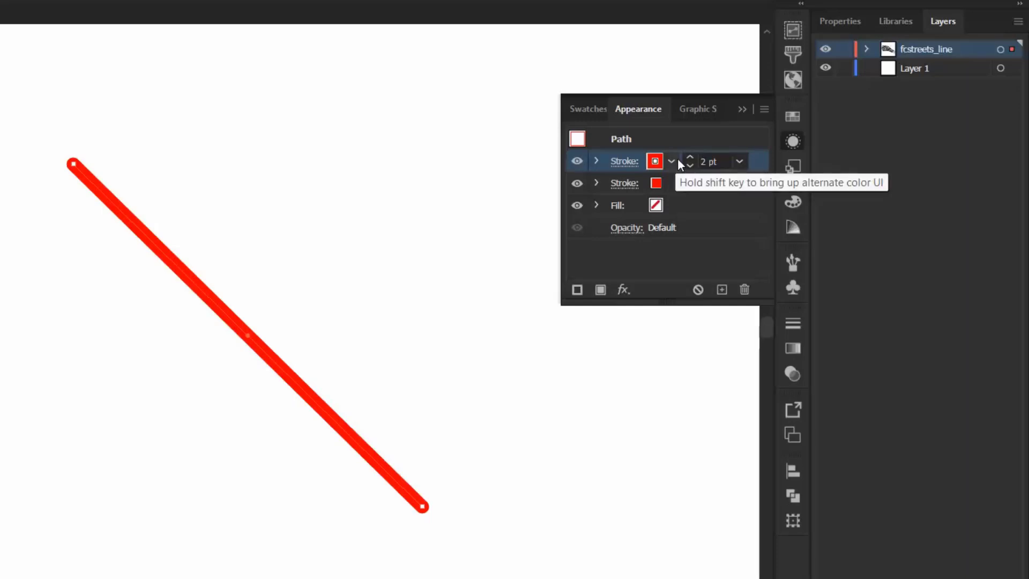
left_click(673, 160)
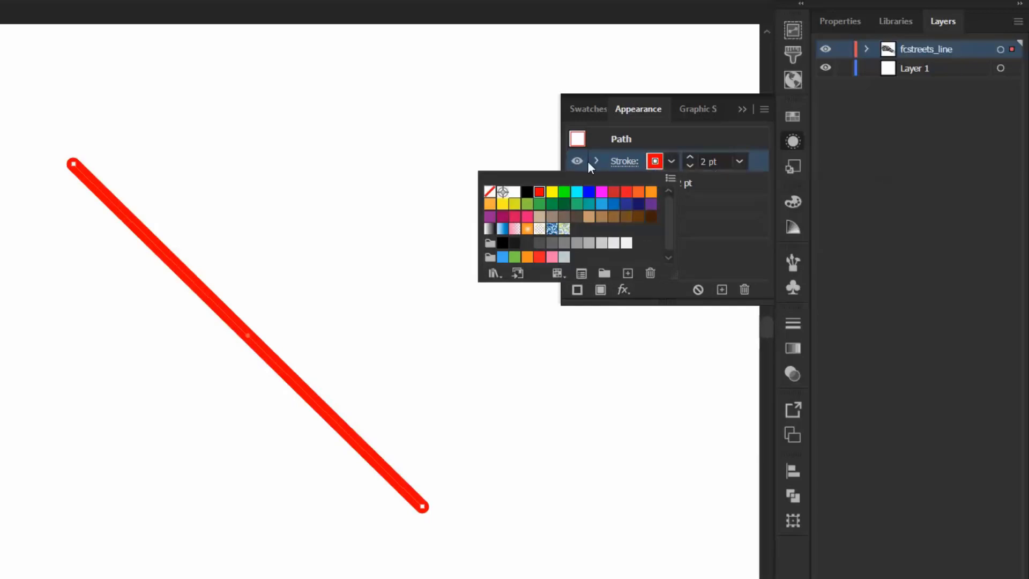
left_click(503, 204)
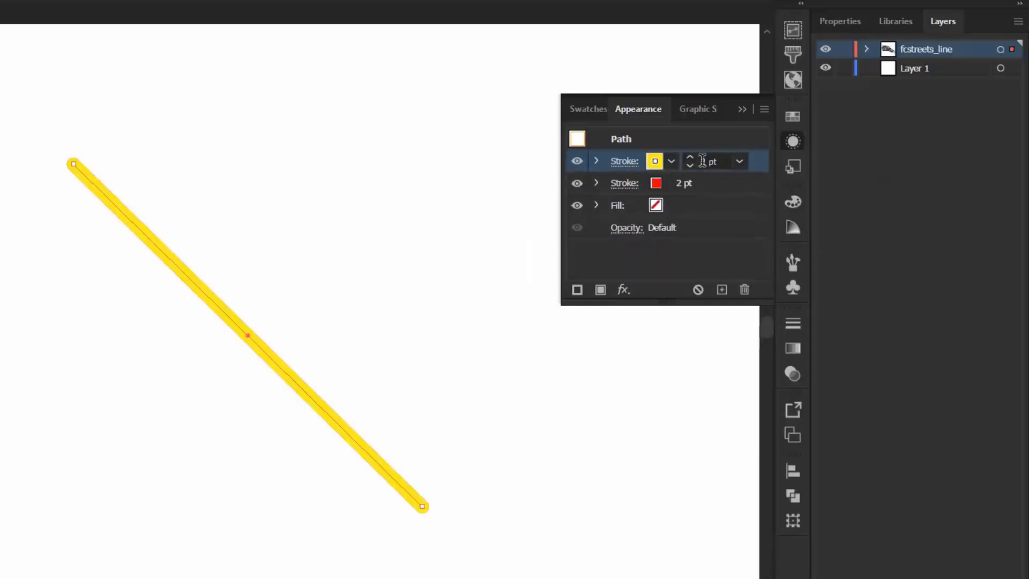
double_click(701, 162)
type("1.6")
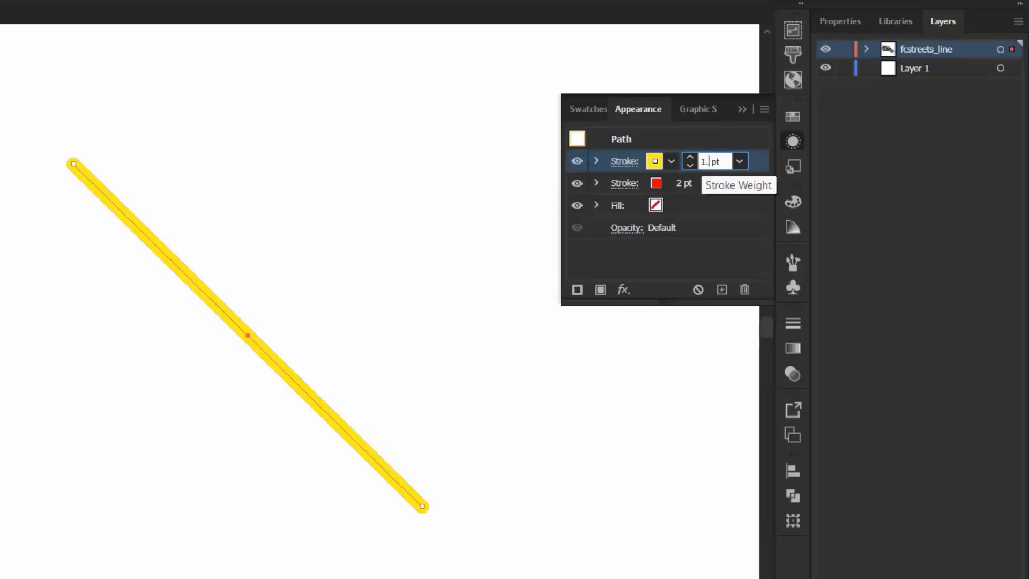
key("Return")
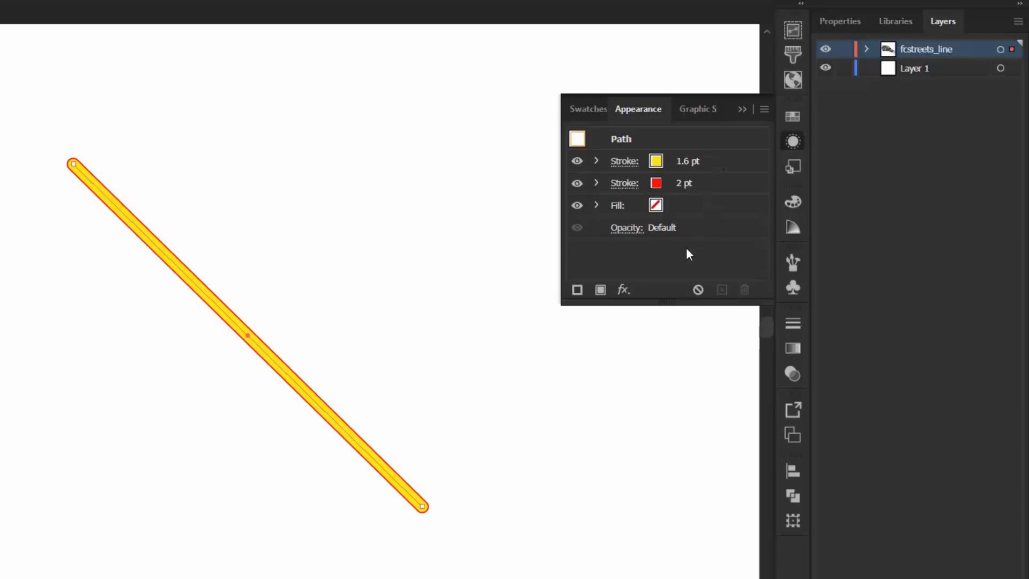
left_click(413, 402)
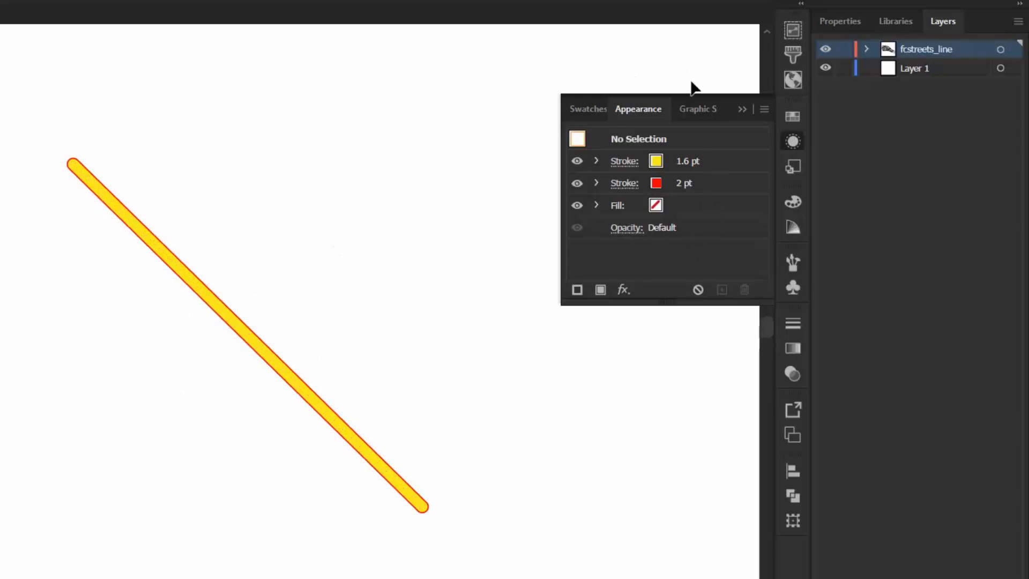
Save the cased line's appearance as a new graphic style named 'Primary Road'
left_click(697, 110)
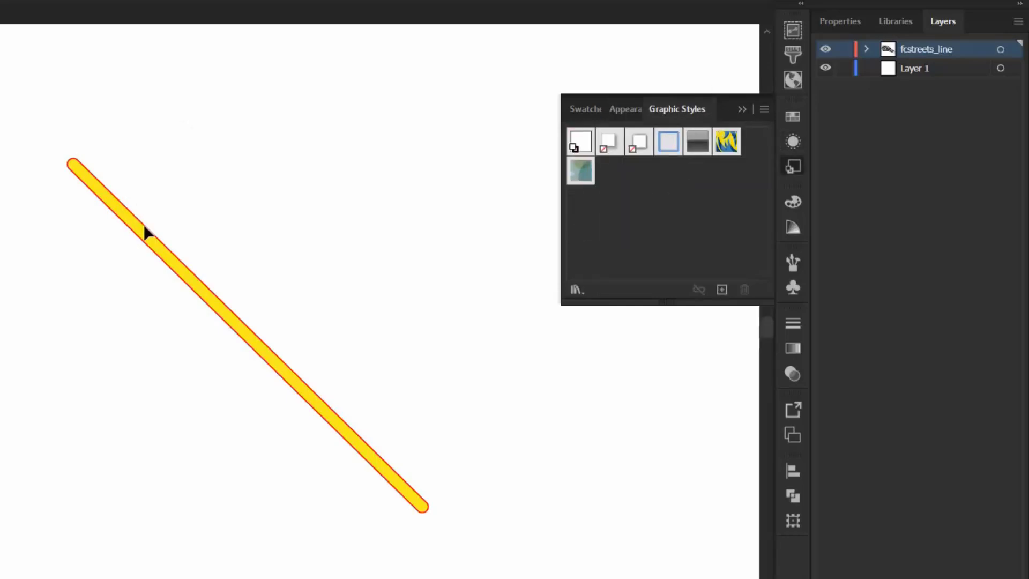
left_click(145, 238)
left_click_drag(146, 238, 642, 182)
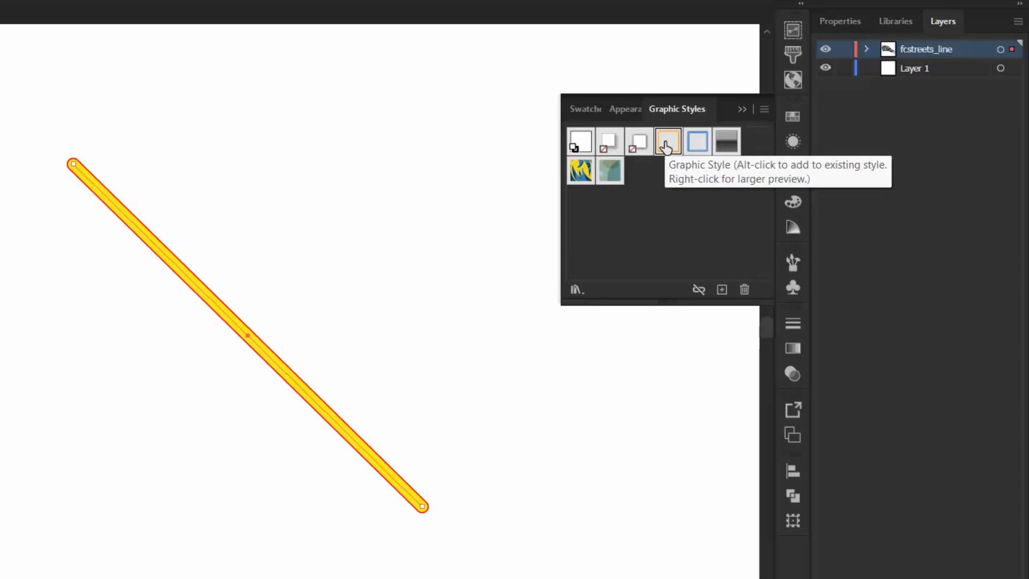
double_click(666, 147)
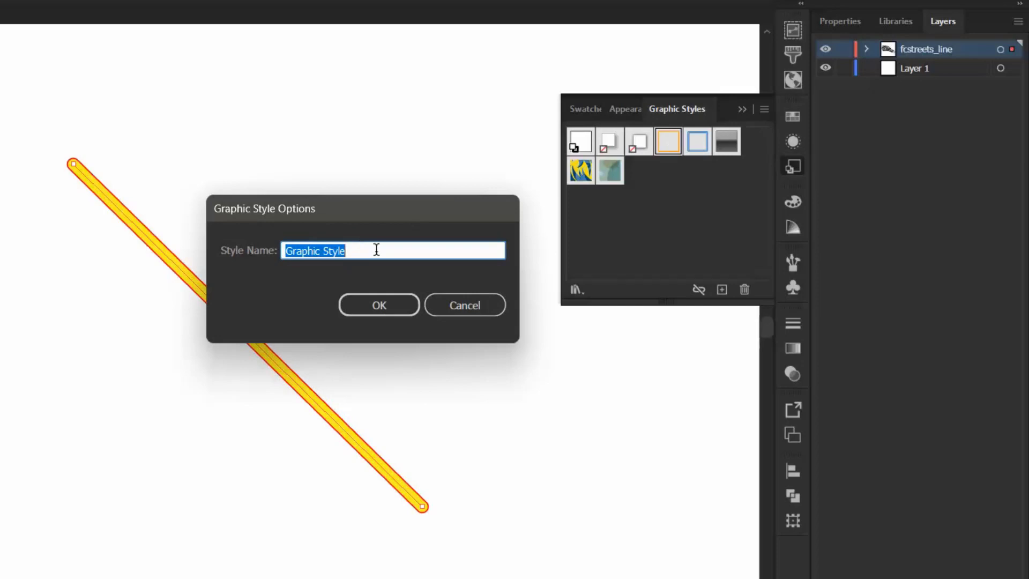
key("BackSpace")
type("P")
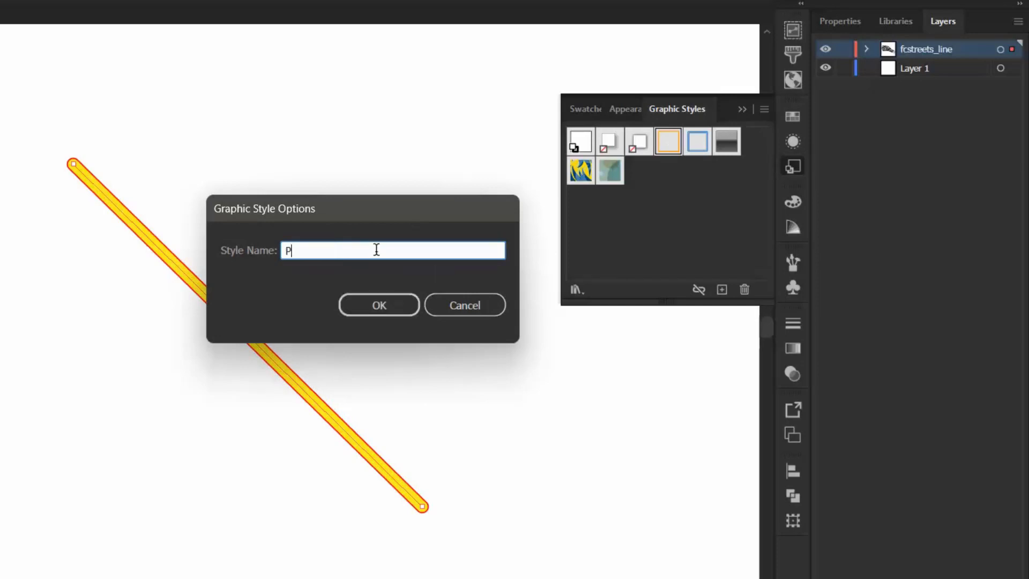
type("rimary Road")
left_click(378, 307)
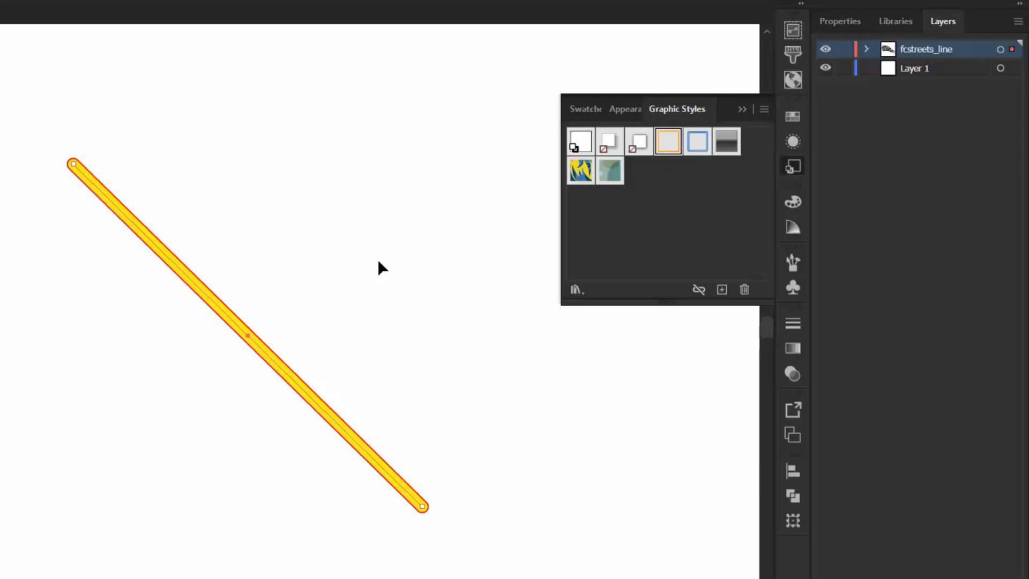
Delete the sample line and open the MAP - Line Styles library, enlarging and repositioning its panel
key("Delete")
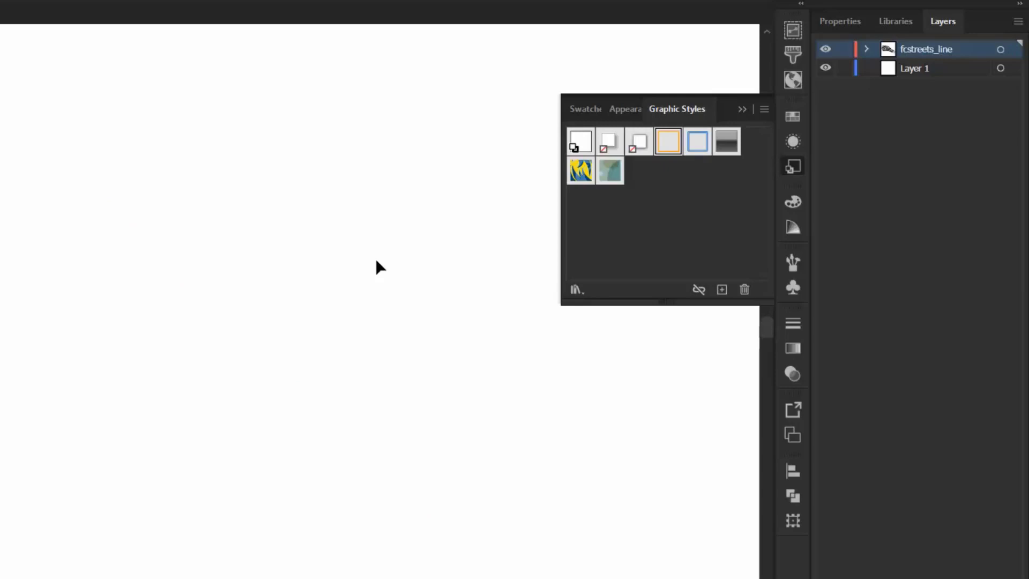
left_click(763, 110)
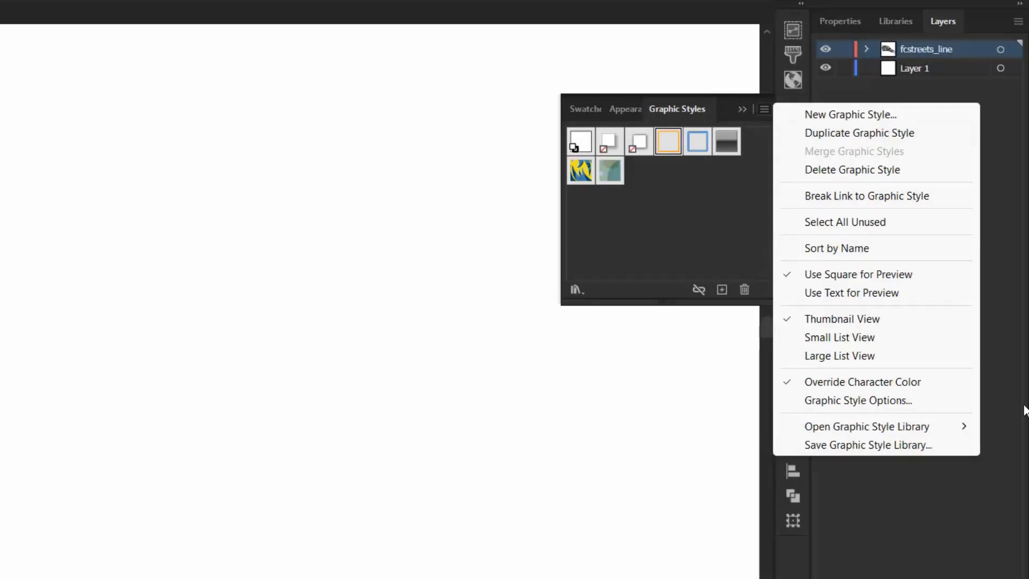
mouse_move(852, 432)
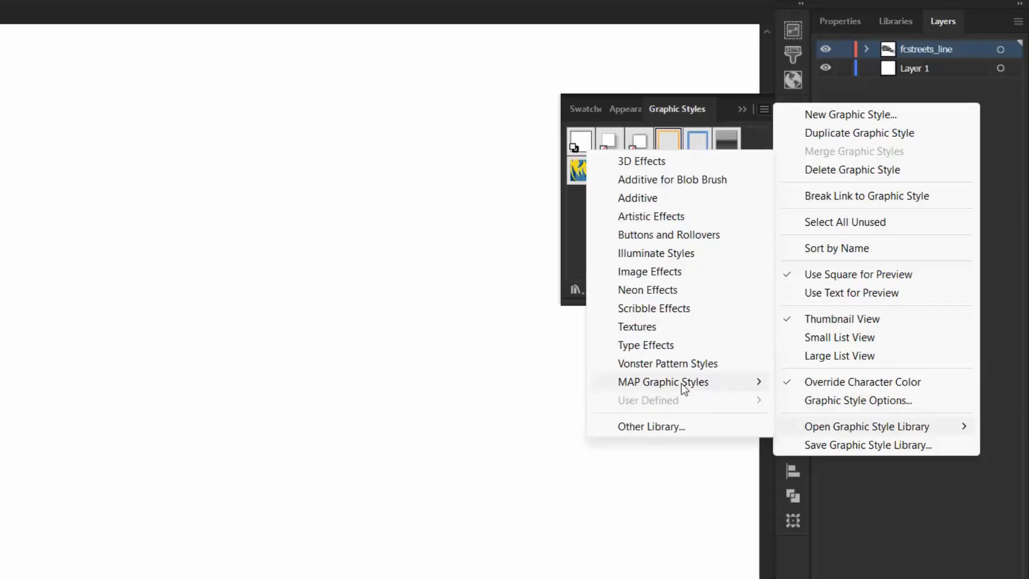
mouse_move(681, 383)
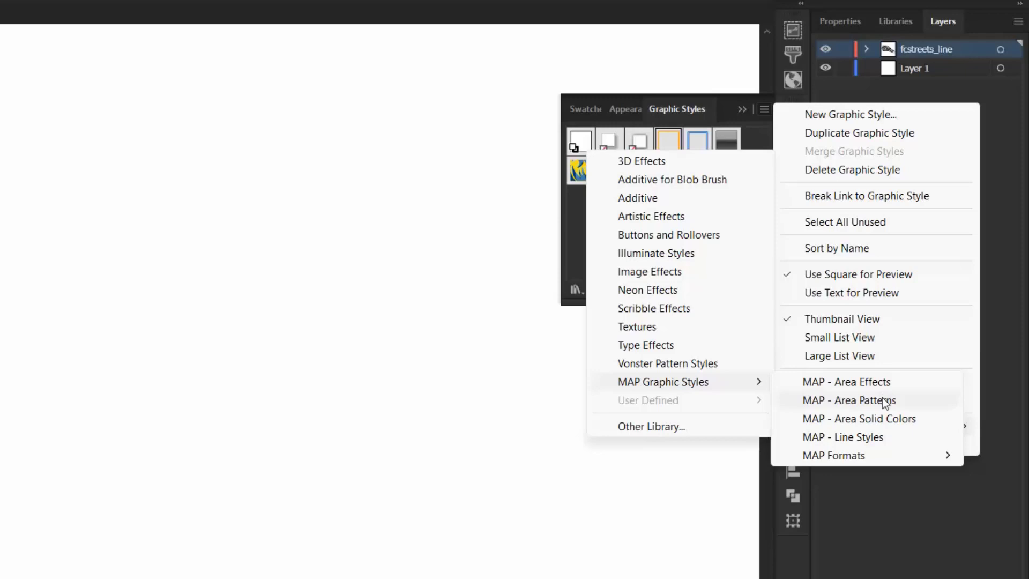
left_click(879, 442)
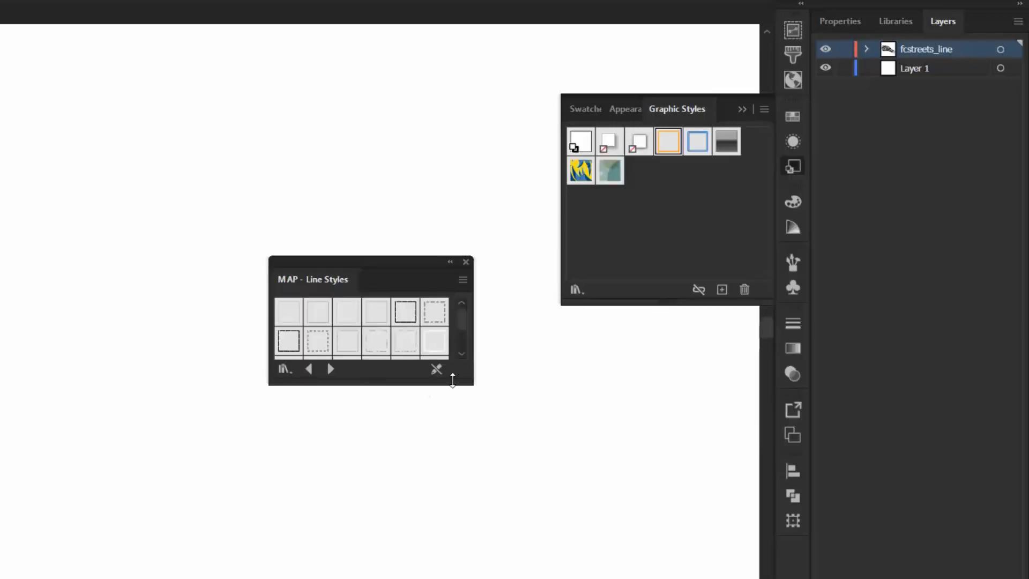
left_click_drag(450, 375, 448, 578)
left_click_drag(389, 273, 285, 108)
left_click_drag(369, 437, 492, 551)
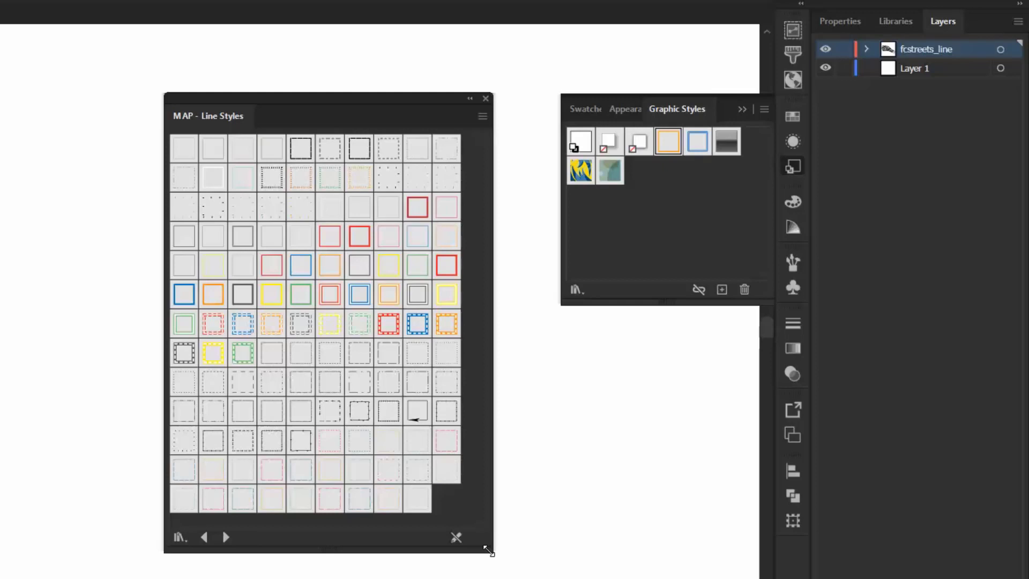
Add the pale green and grey line styles to Graphic Styles and close the library
left_click_drag(415, 271, 653, 208)
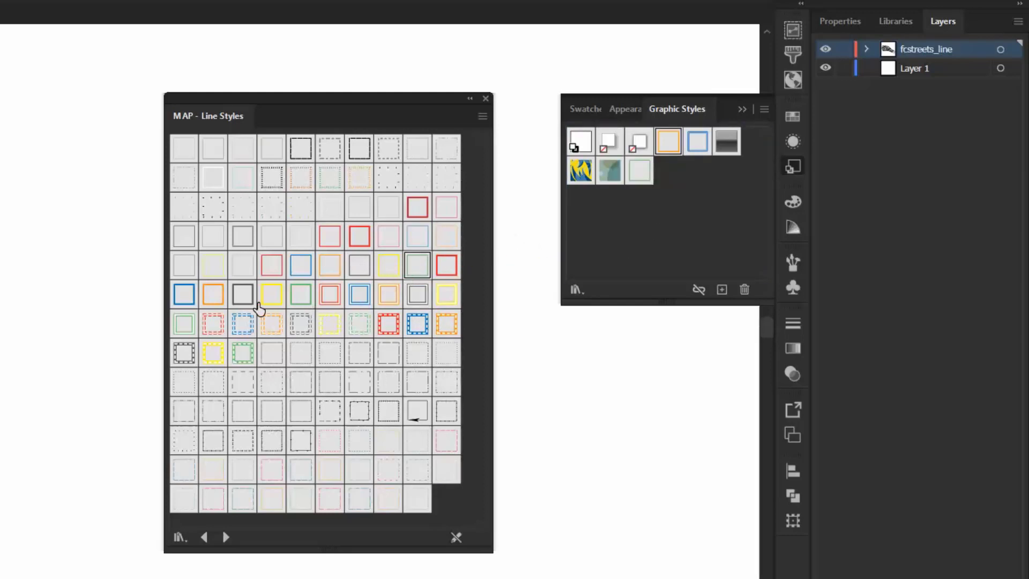
left_click_drag(241, 298, 743, 228)
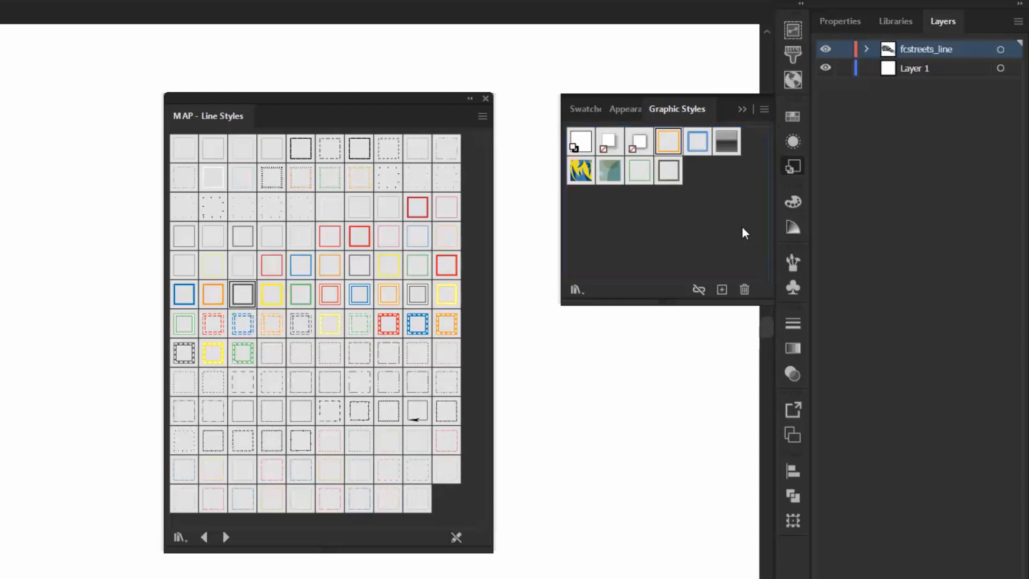
left_click(486, 98)
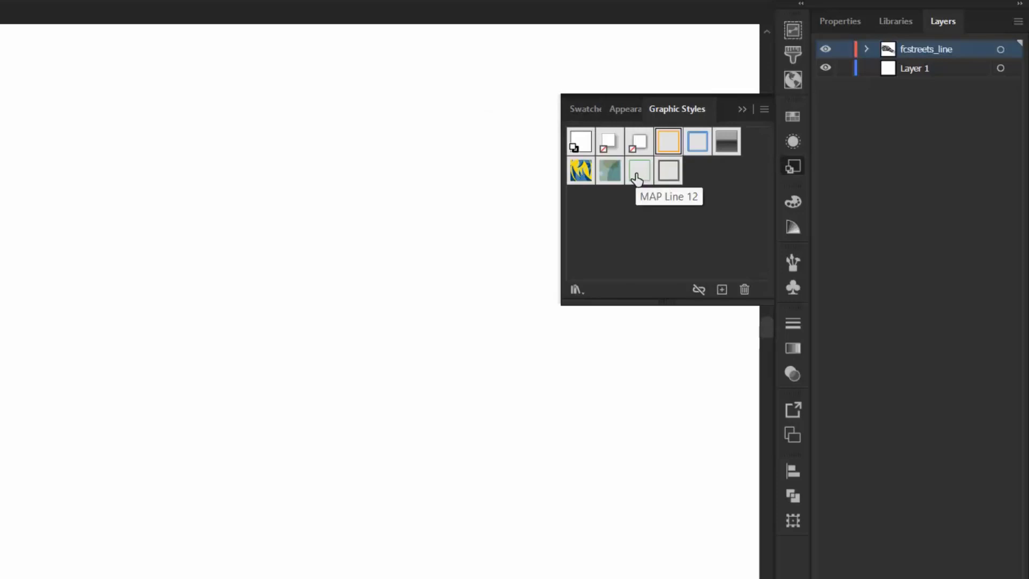
In Graphic Style Options, name the green swatch 'Local Road' and the grey swatch 'Secondary Road'
double_click(639, 170)
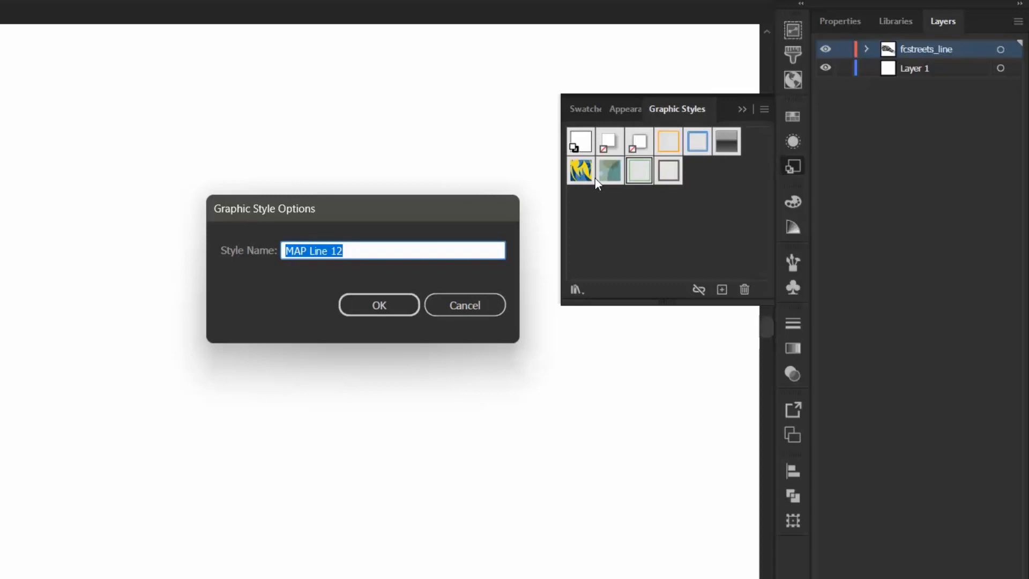
type("Local Road")
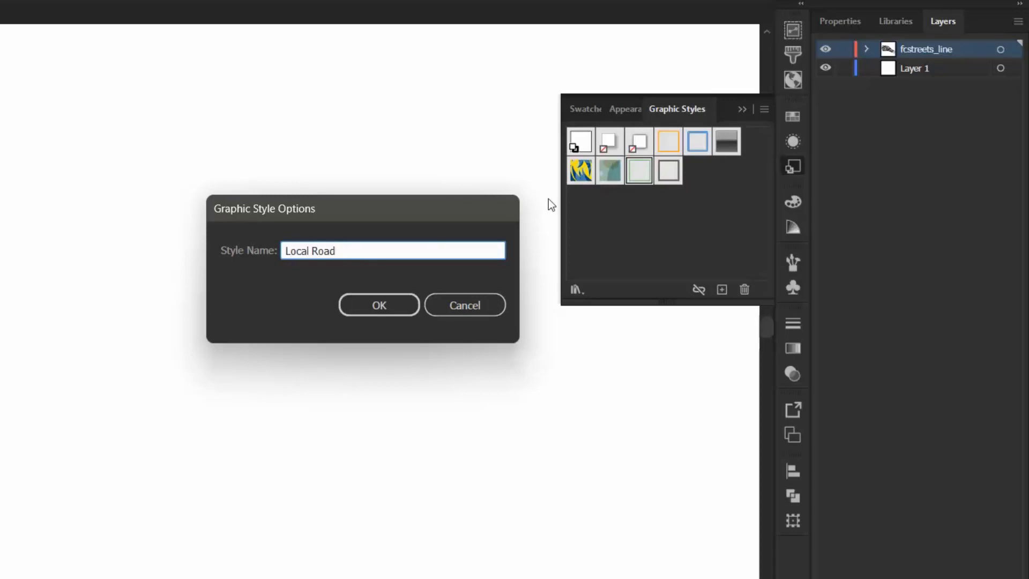
left_click(400, 304)
double_click(674, 175)
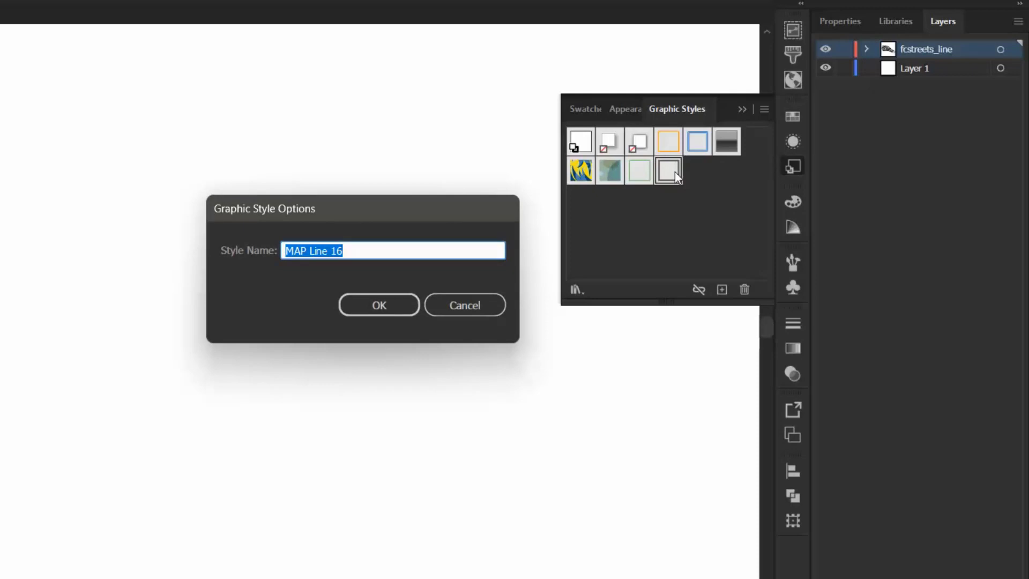
type("Secondary Road")
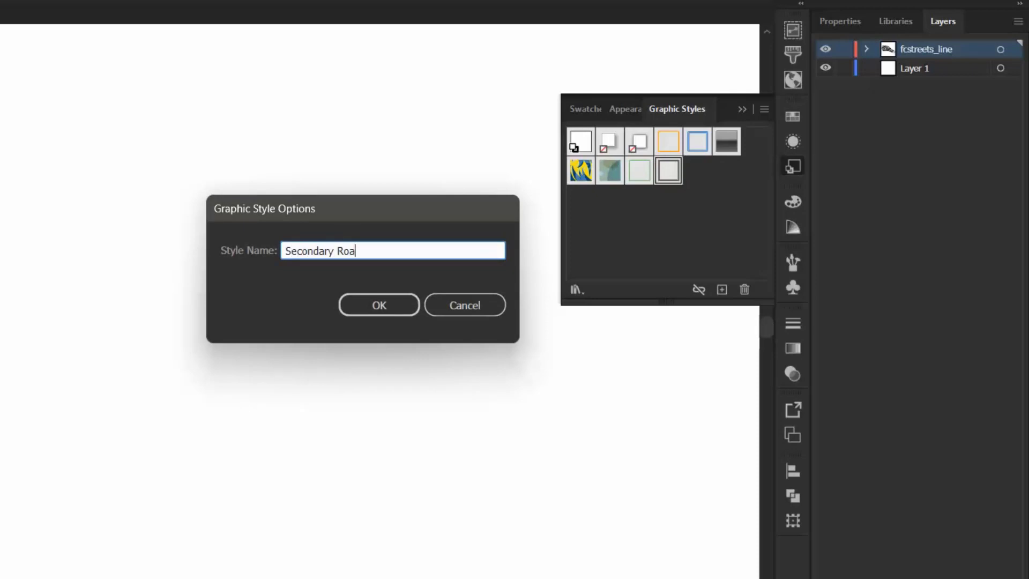
left_click(399, 309)
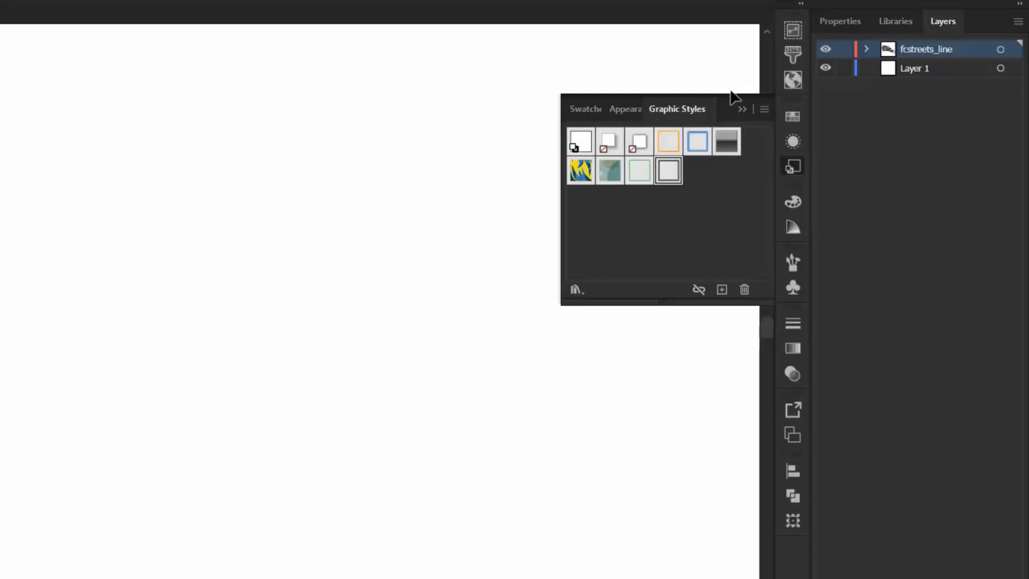
Create a new Stylesheet MAP theme named 'Road Types' with feature type Line
left_click(745, 109)
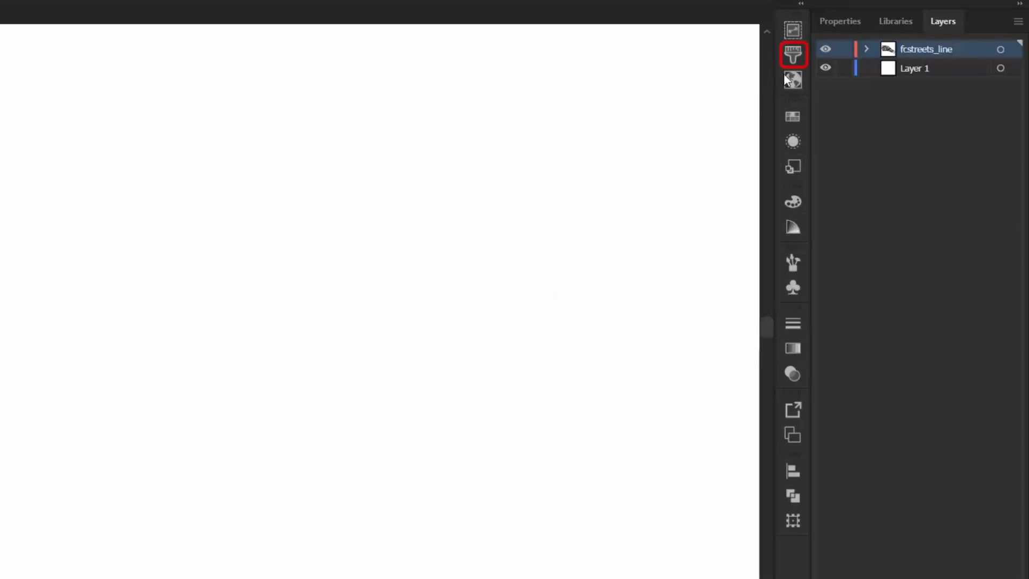
left_click(793, 55)
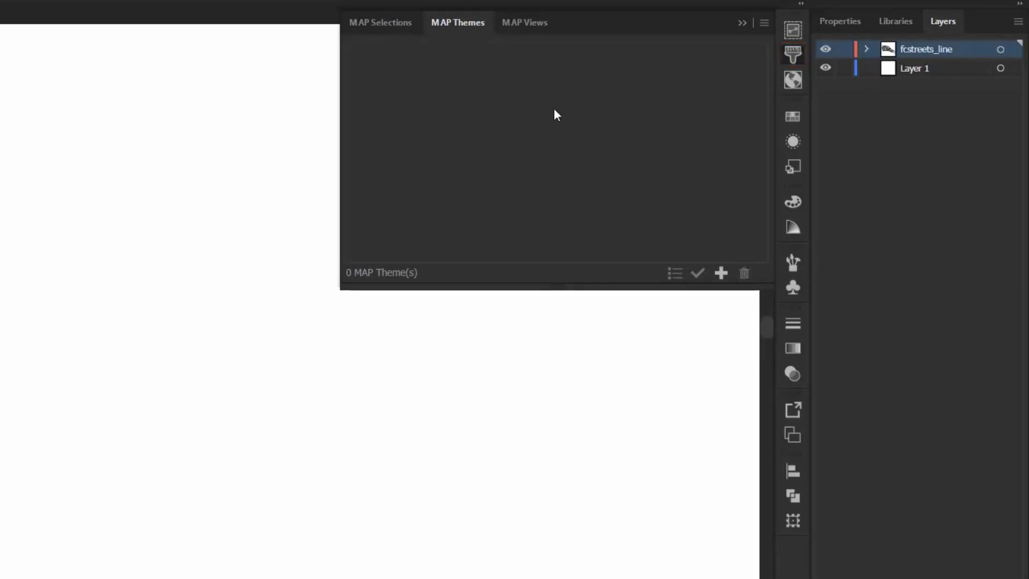
left_click(764, 24)
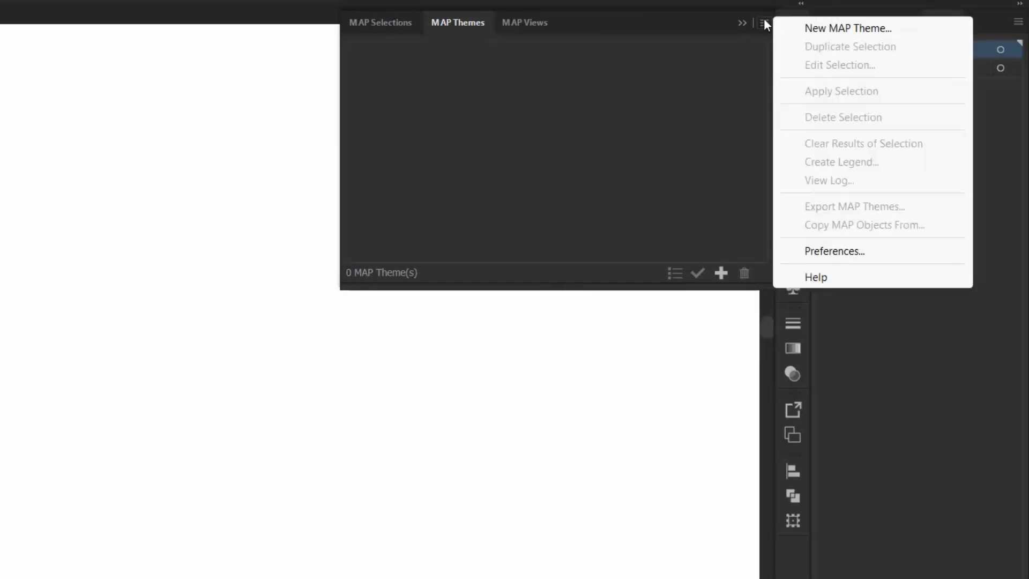
left_click(827, 30)
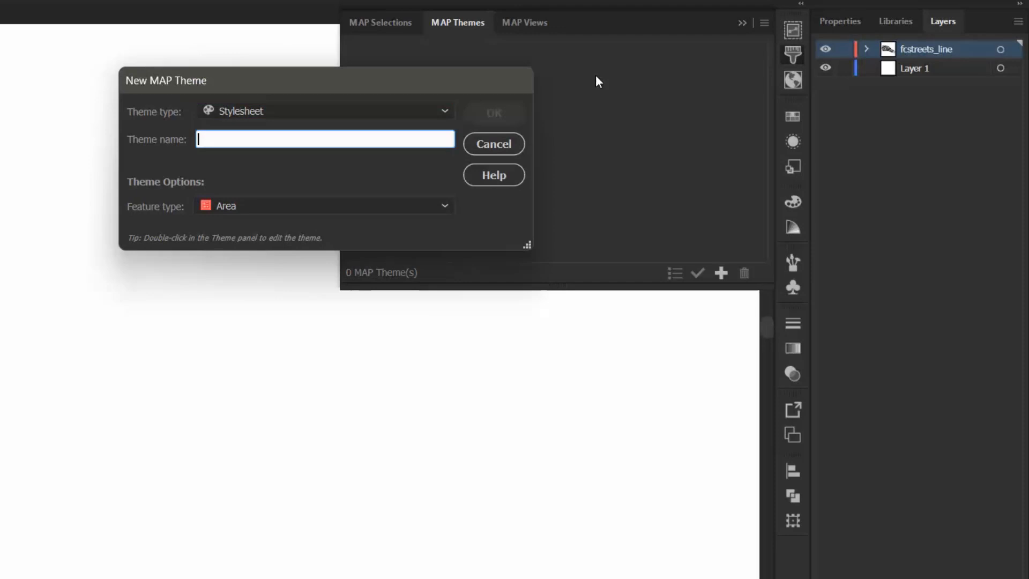
left_click(397, 112)
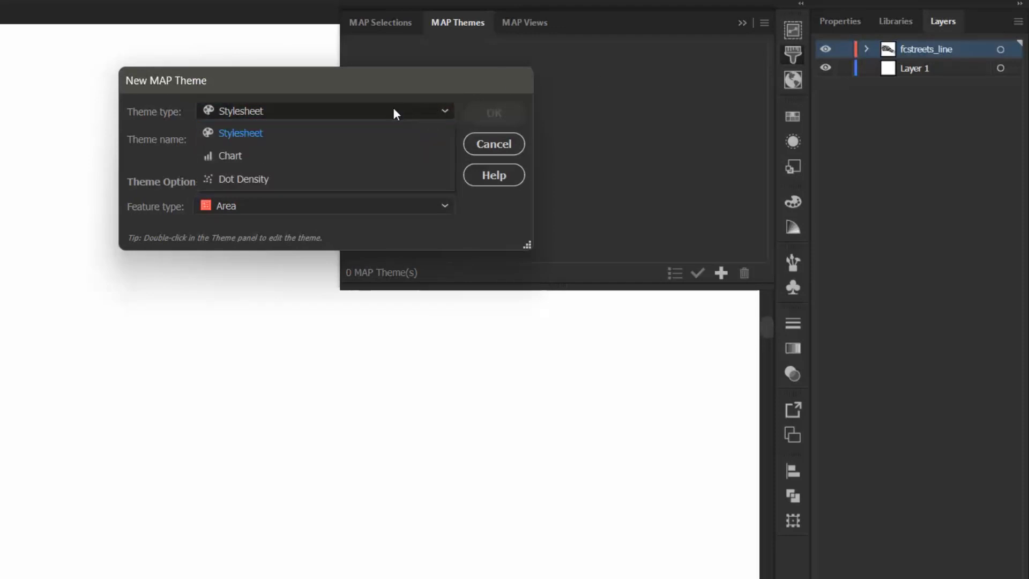
left_click(298, 134)
left_click(265, 140)
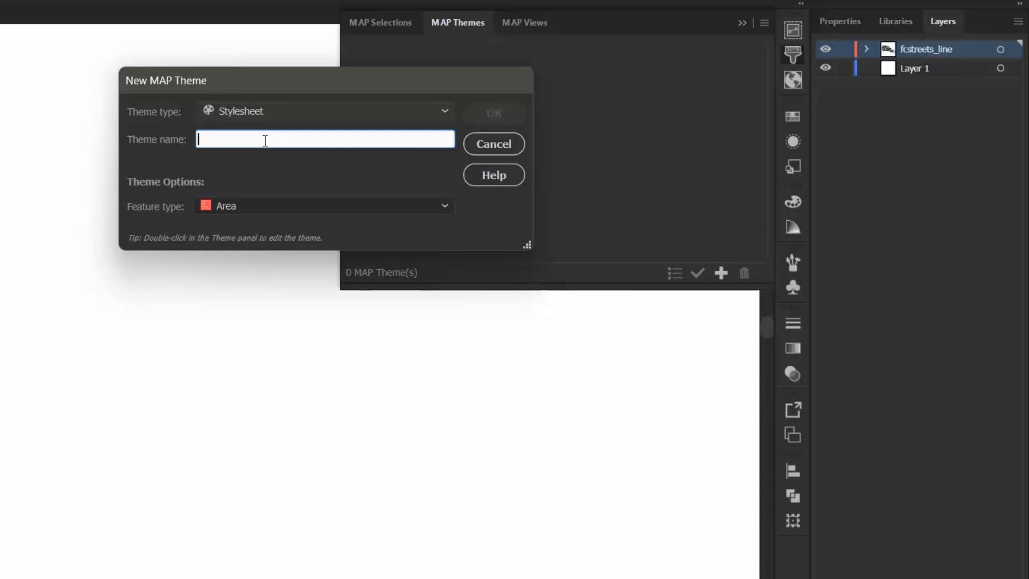
type("R")
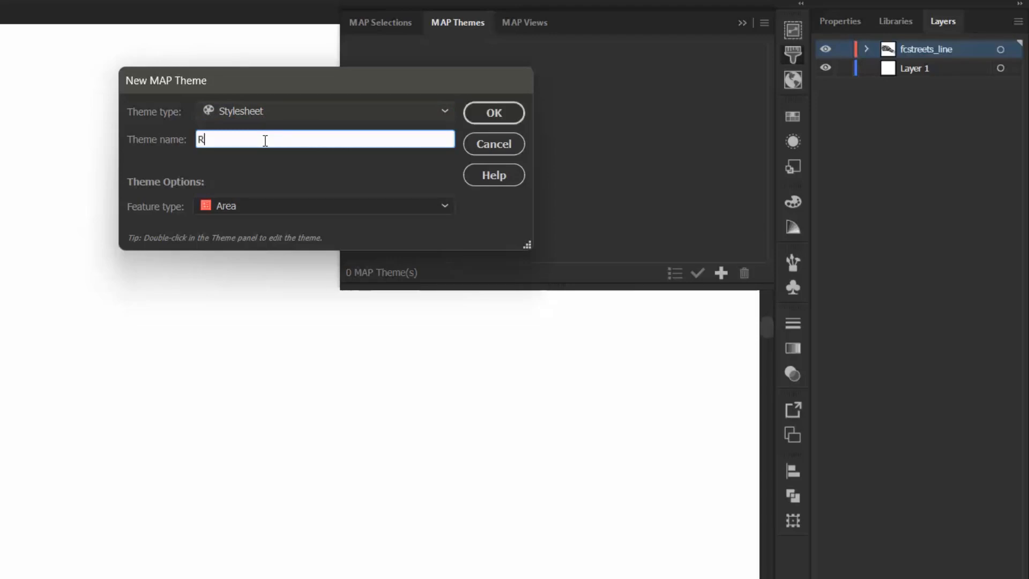
type("oad Types")
left_click(249, 207)
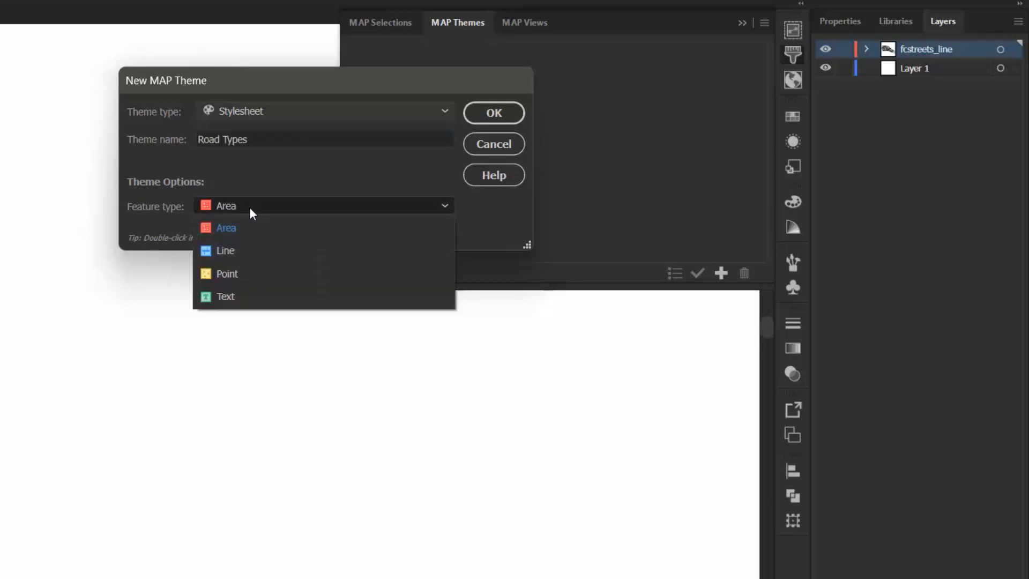
left_click(238, 258)
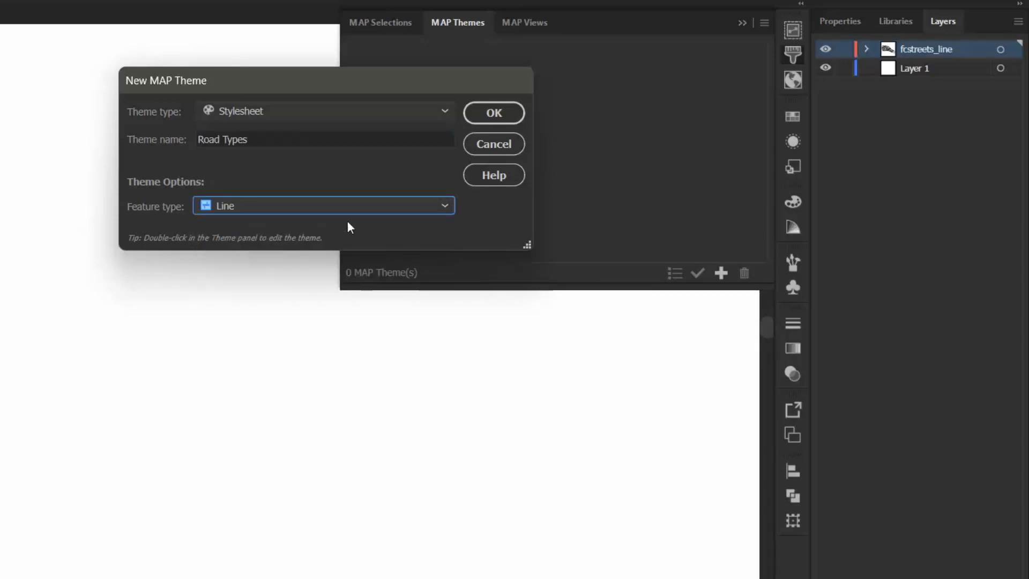
left_click(493, 113)
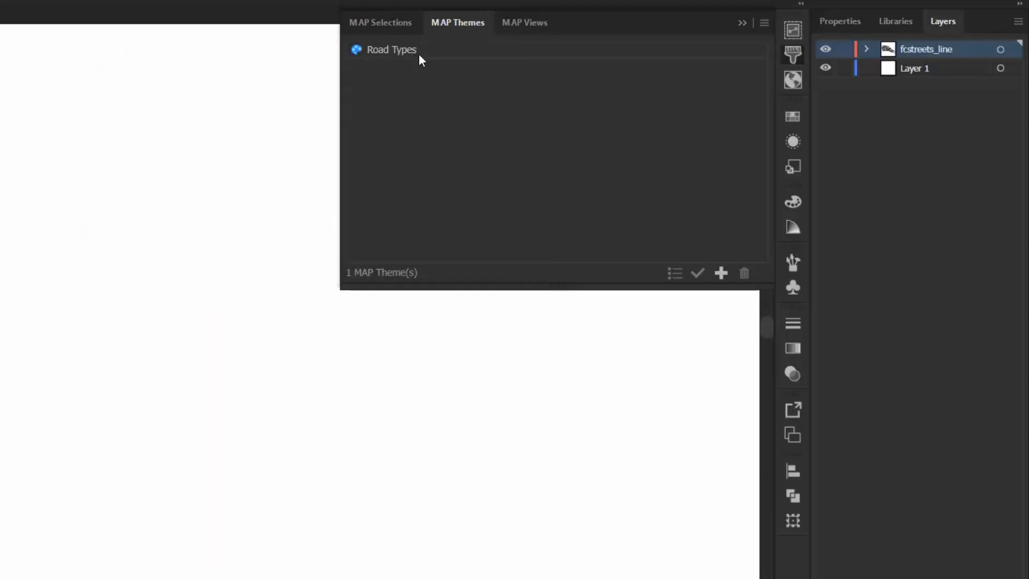
Open Road Types for editing and assign it the fcstreets_line layer
mouse_move(419, 51)
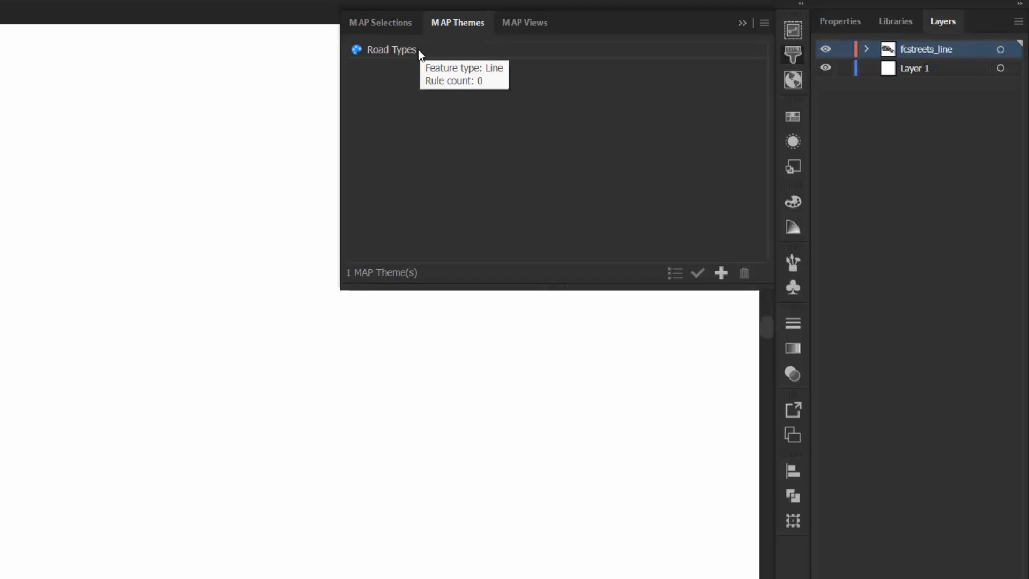
double_click(412, 49)
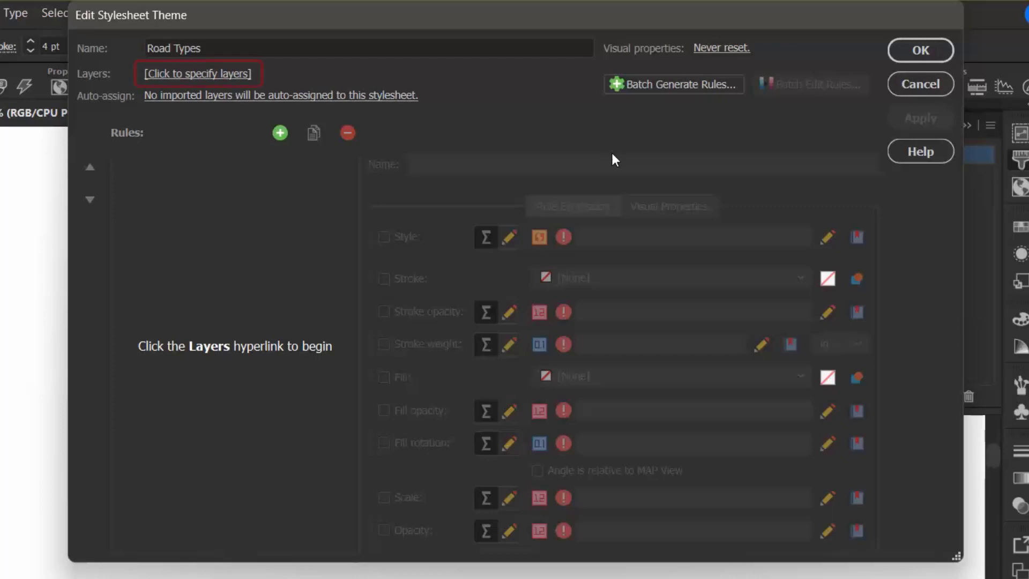
left_click(181, 75)
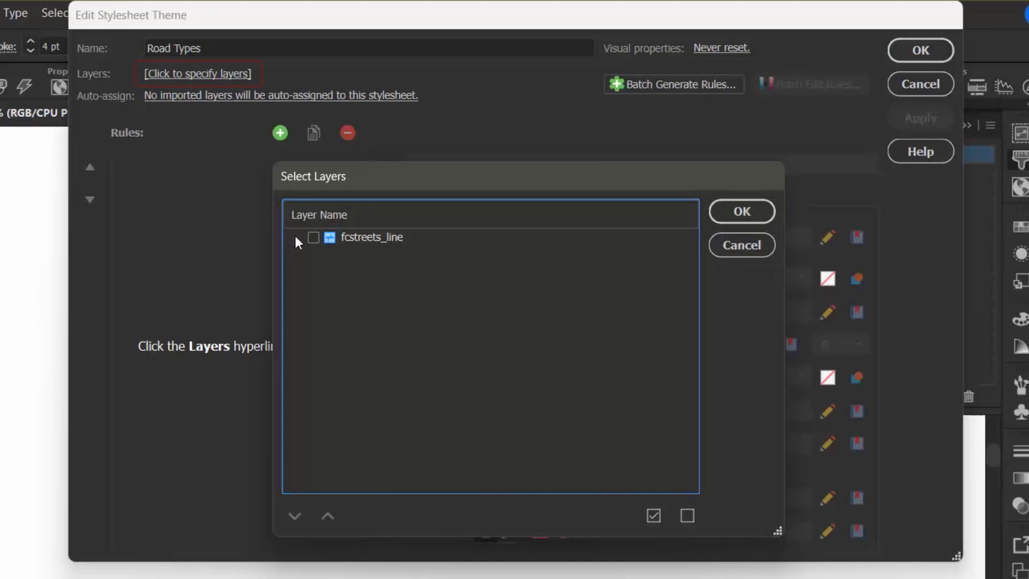
left_click(313, 238)
left_click(736, 215)
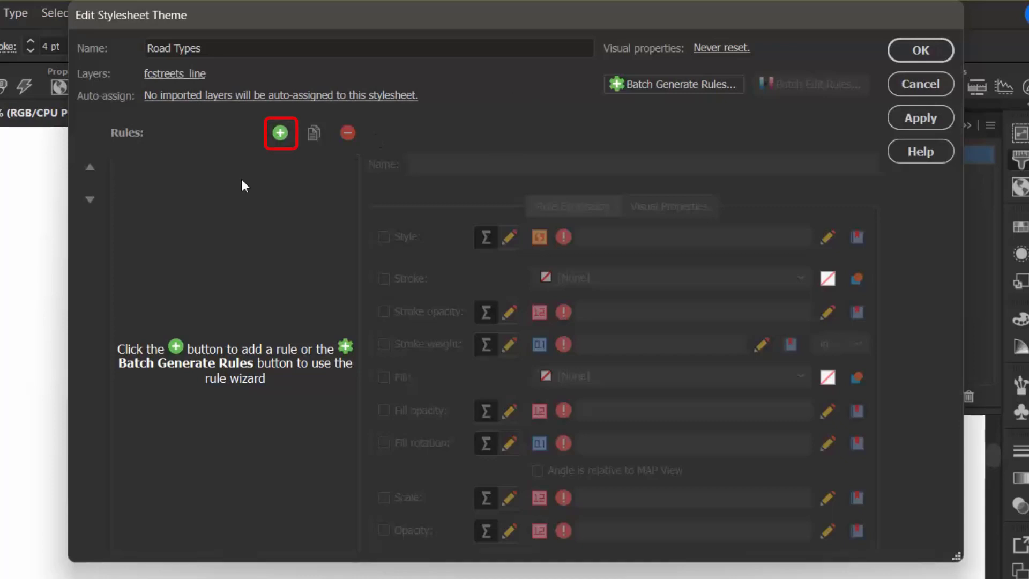
Add three new rules to the Road Types stylesheet theme
left_click(281, 131)
left_click(280, 131)
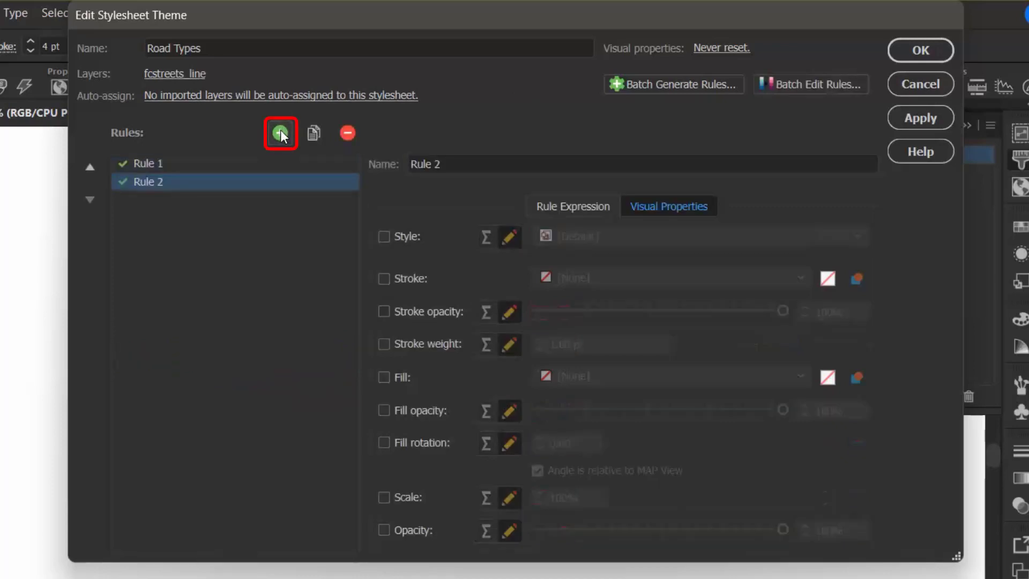
left_click(280, 131)
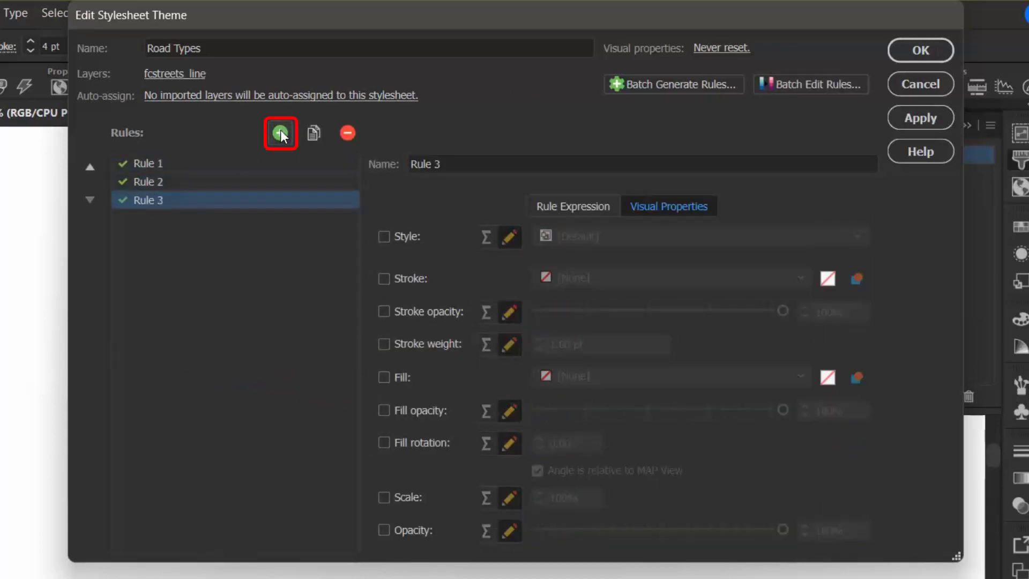
Name the rules 'Primary Road', 'Secondary Road' and 'Local Road'
left_click(198, 164)
key("Tab")
type("P")
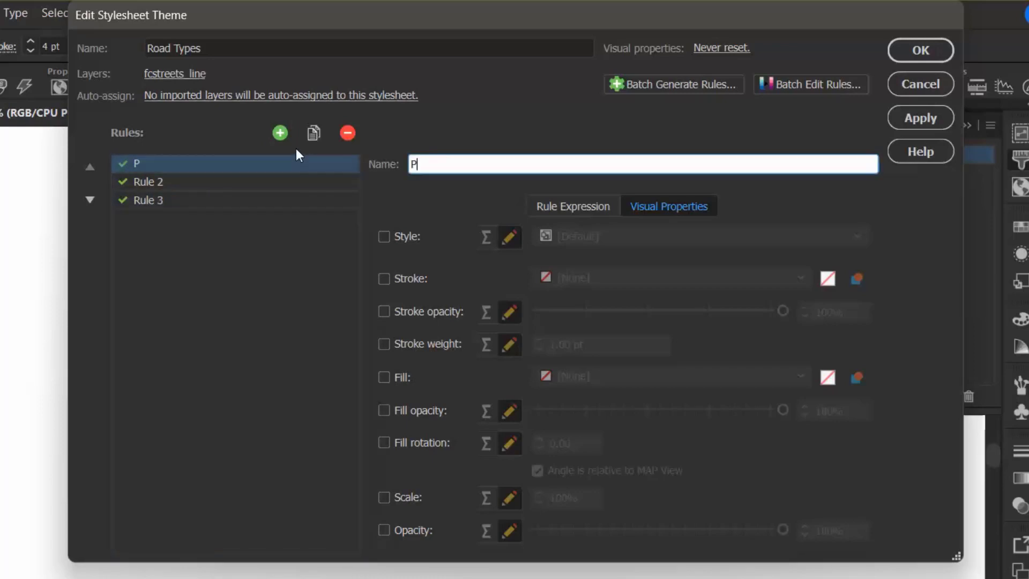
type("rimary Road")
key("Return")
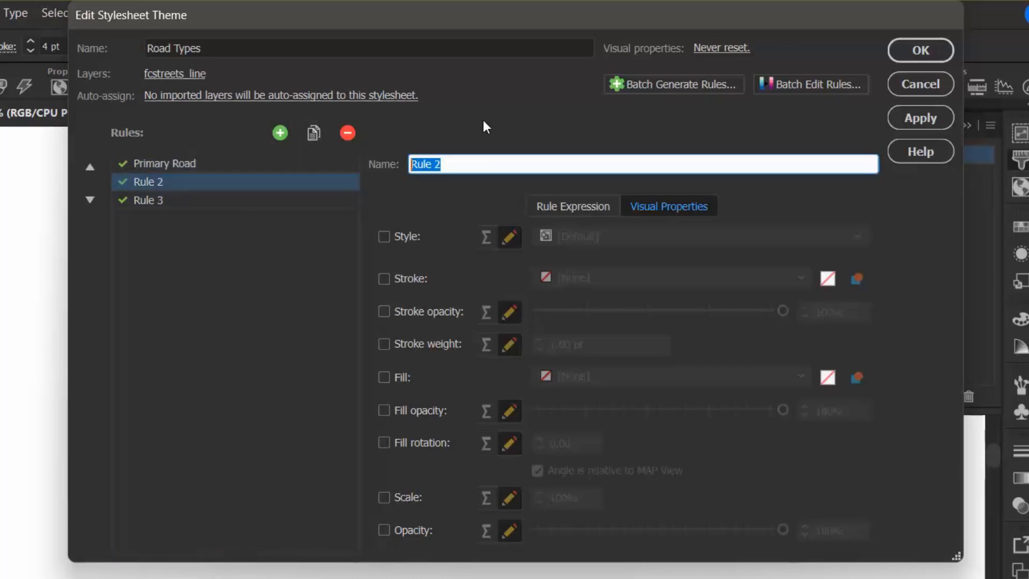
type("Secon")
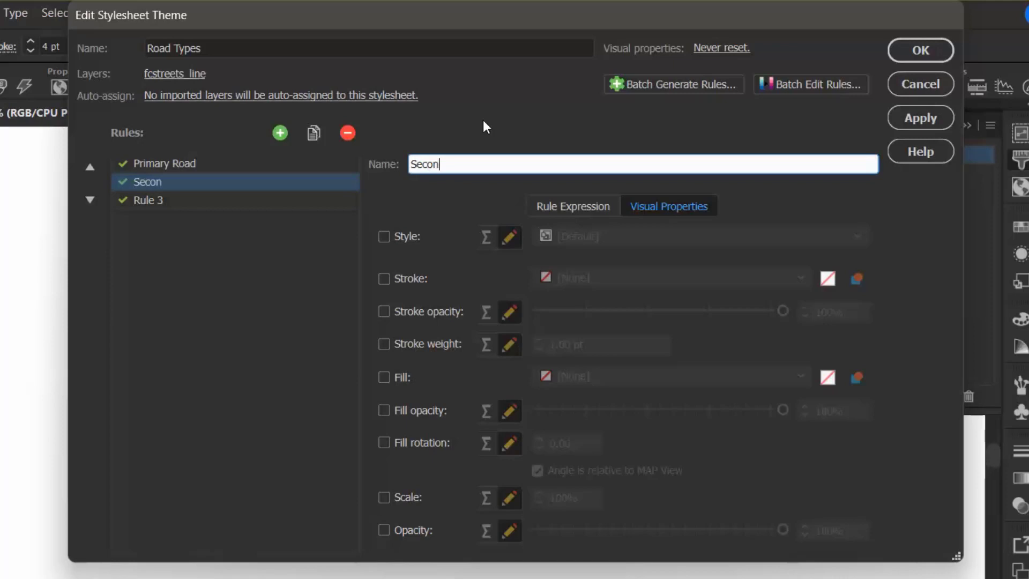
type("dary Road")
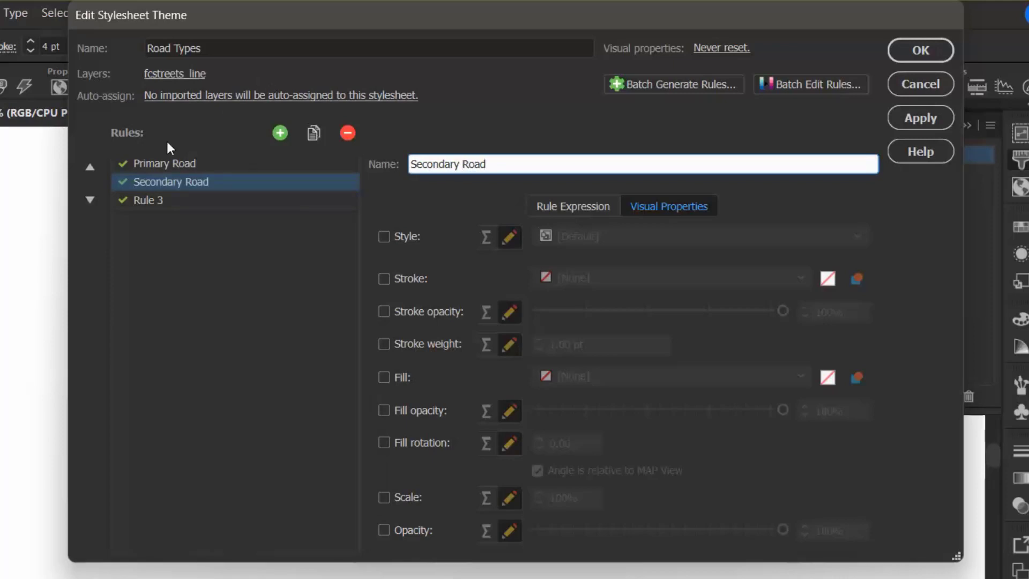
left_click(166, 199)
left_click(464, 160)
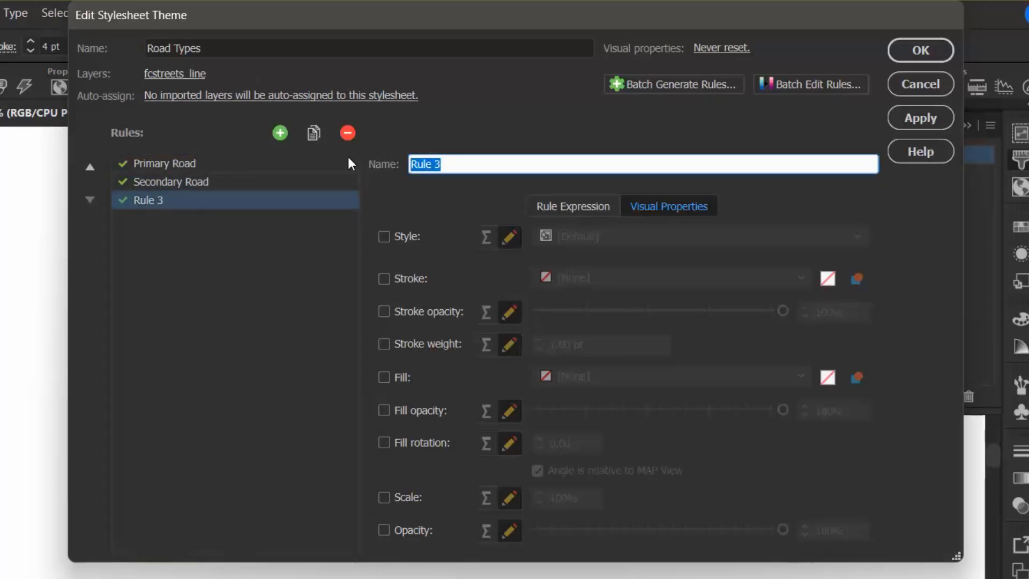
type("Local Road")
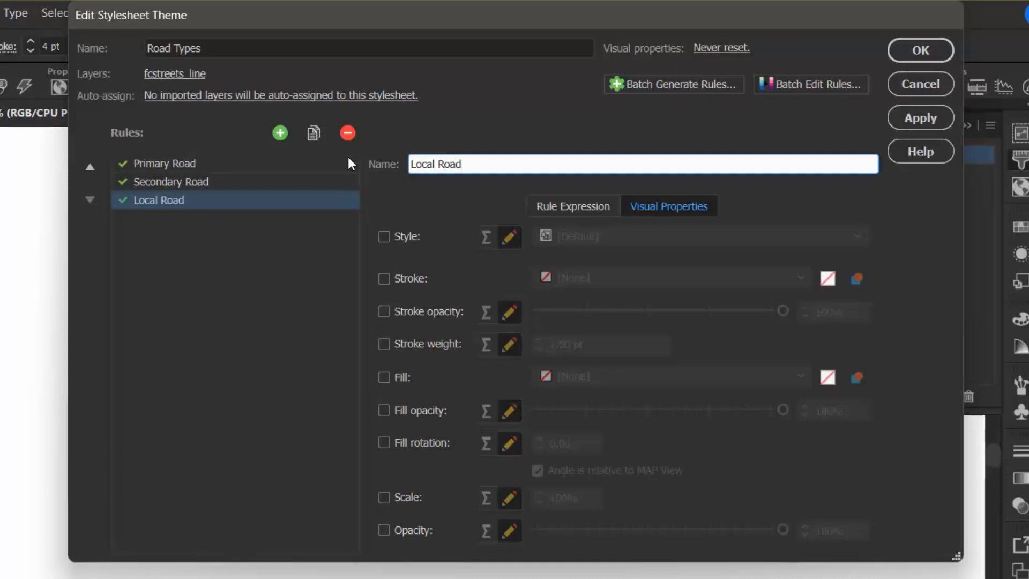
Give the Primary Road rule the expression Number = A25
left_click(194, 163)
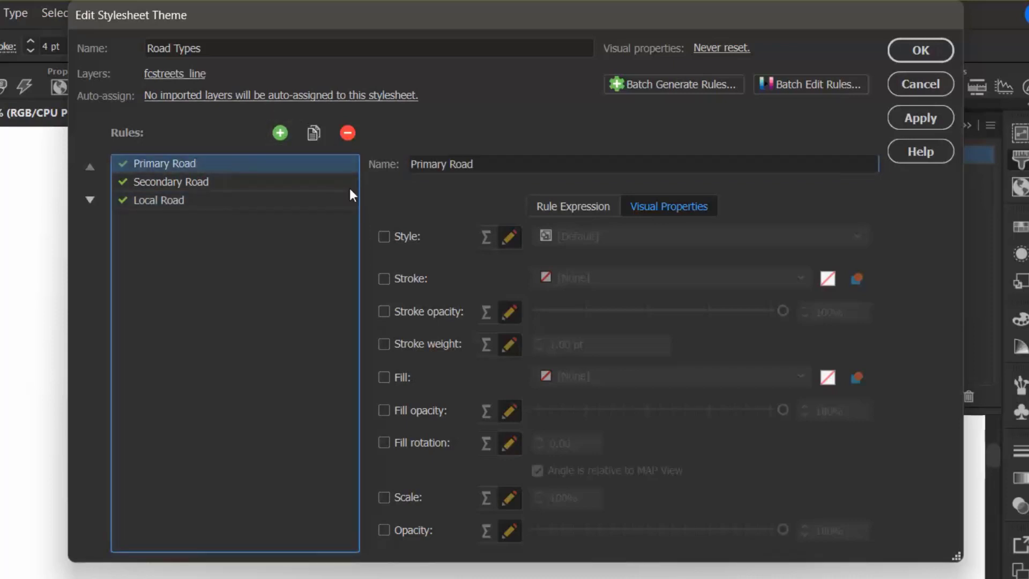
left_click(547, 204)
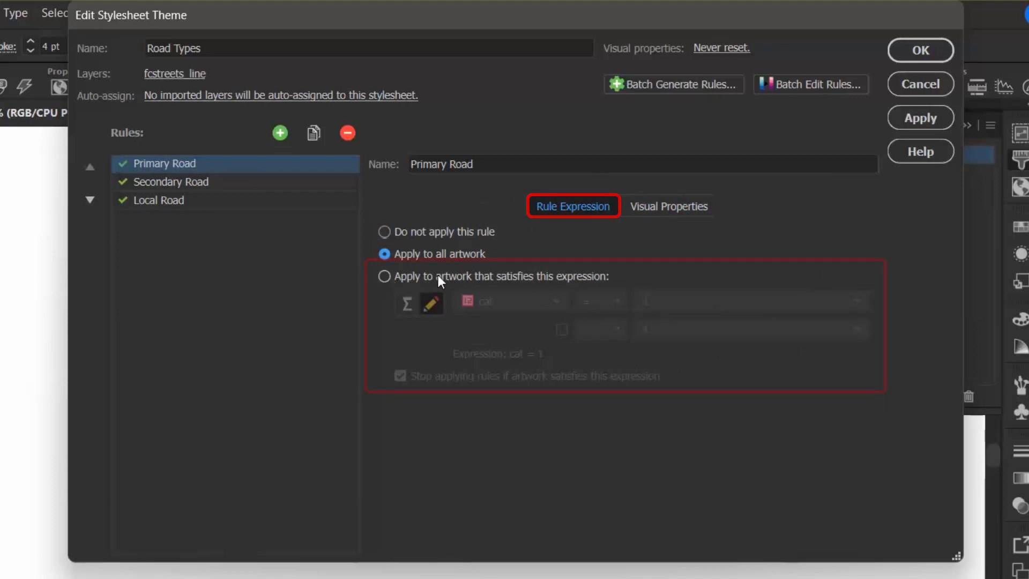
left_click(496, 277)
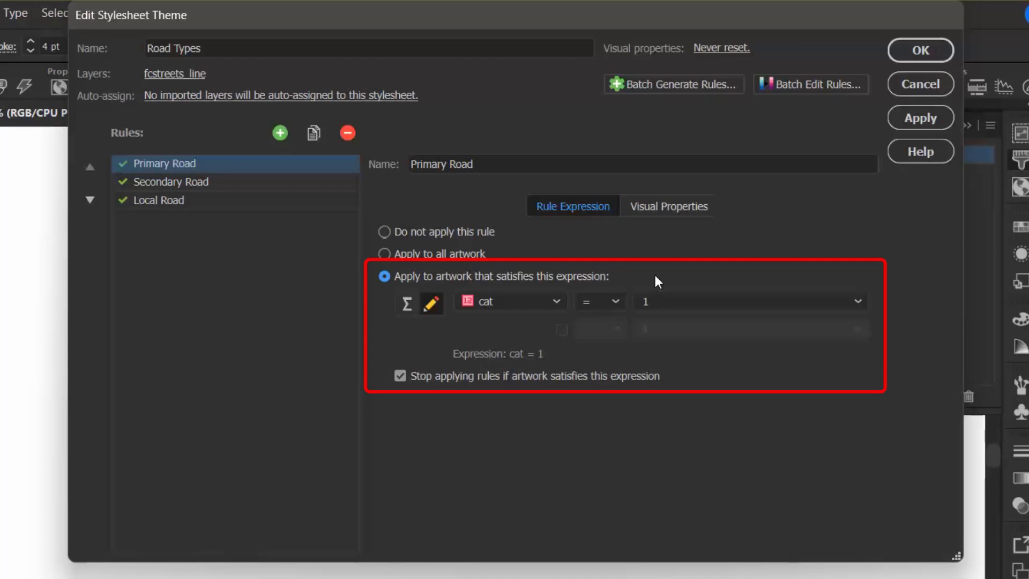
left_click(541, 301)
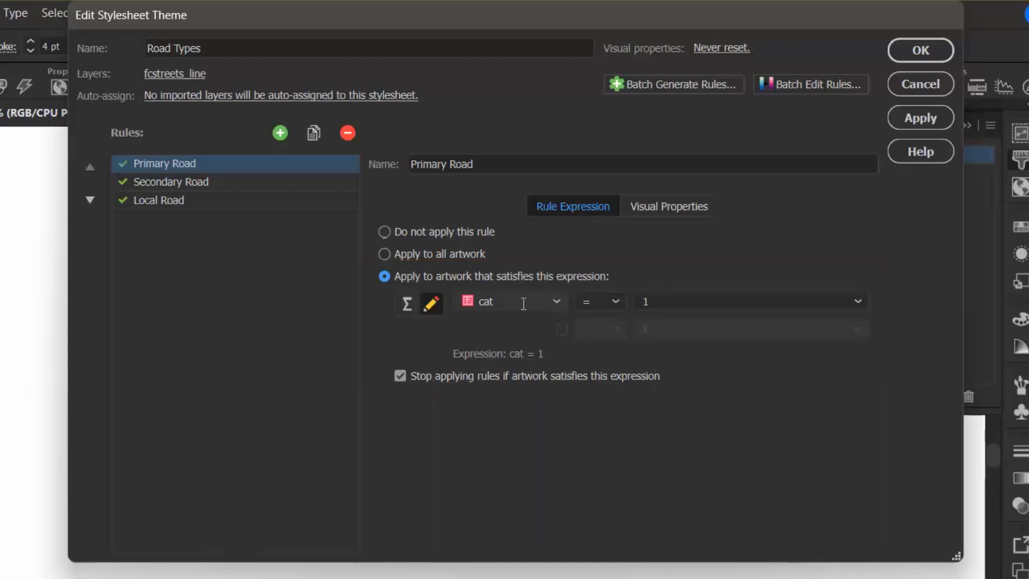
left_click(553, 301)
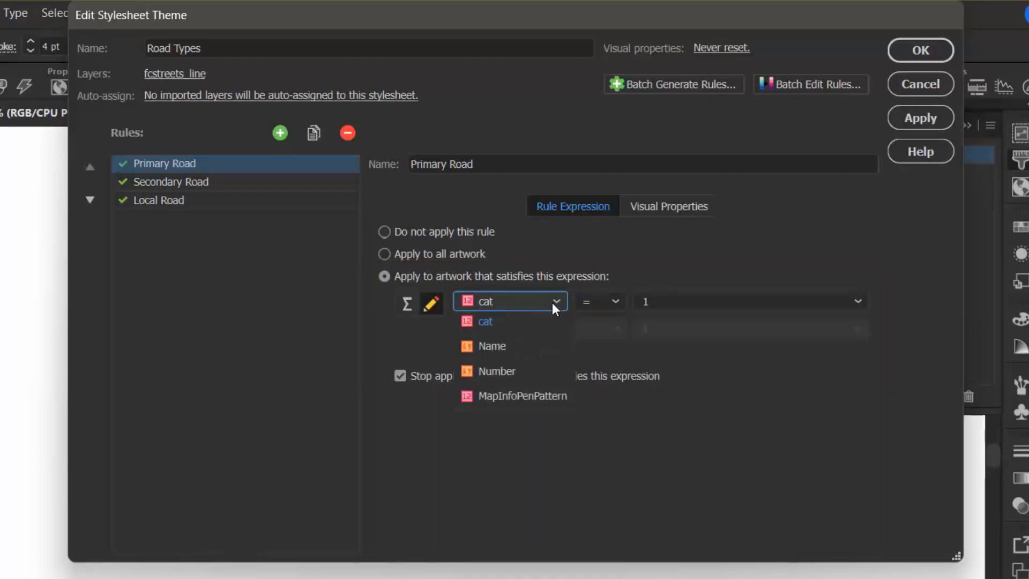
left_click(512, 374)
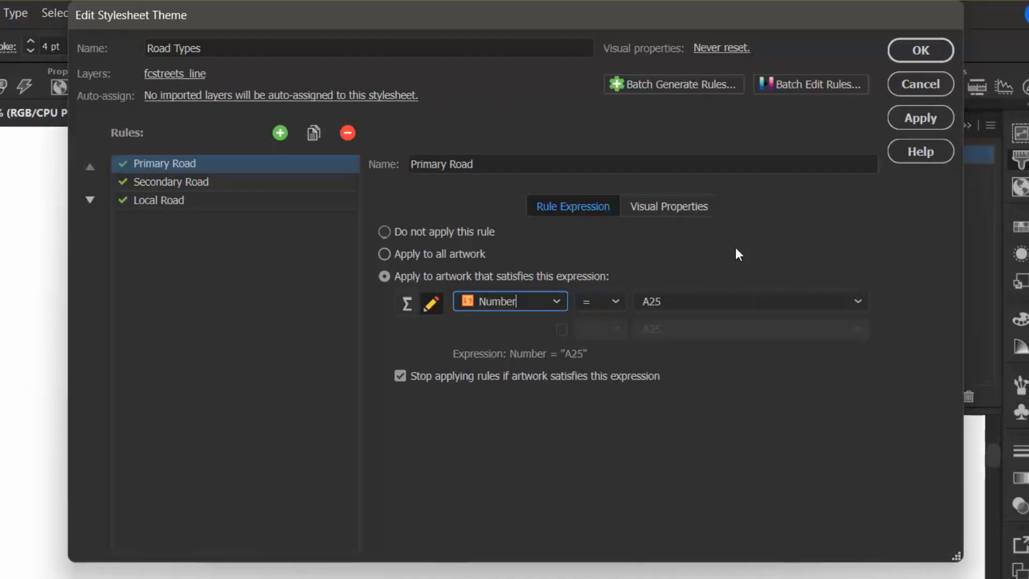
Enable Style in the rule's Visual Properties and choose the Primary Road graphic style
left_click(702, 206)
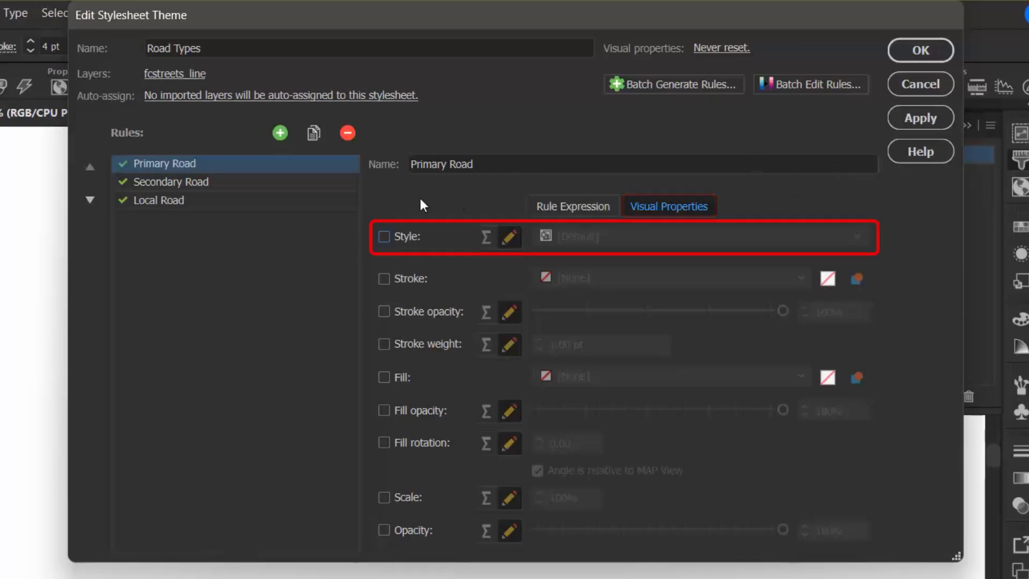
left_click(384, 236)
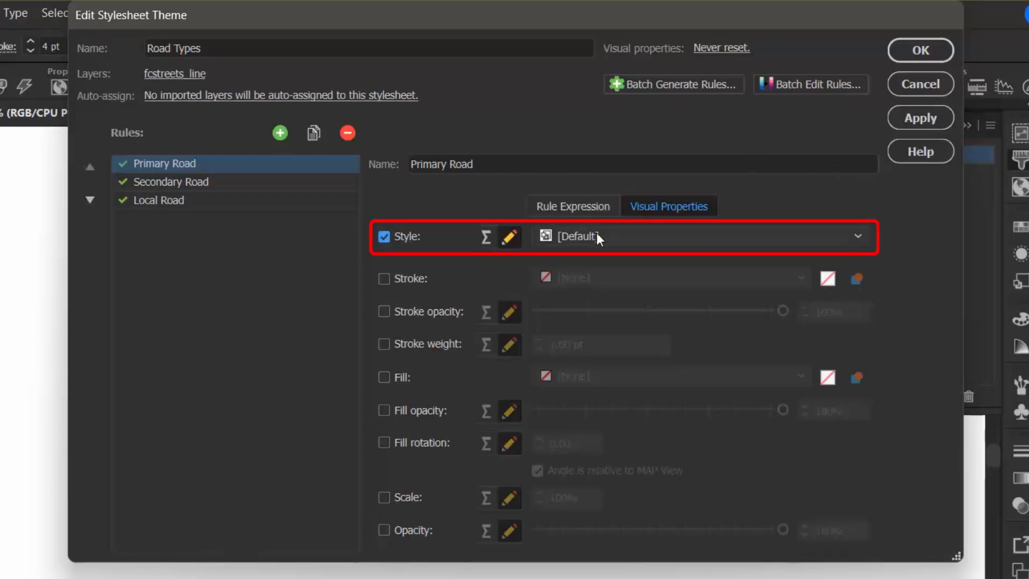
left_click(648, 236)
scroll(642, 316, "down", 1)
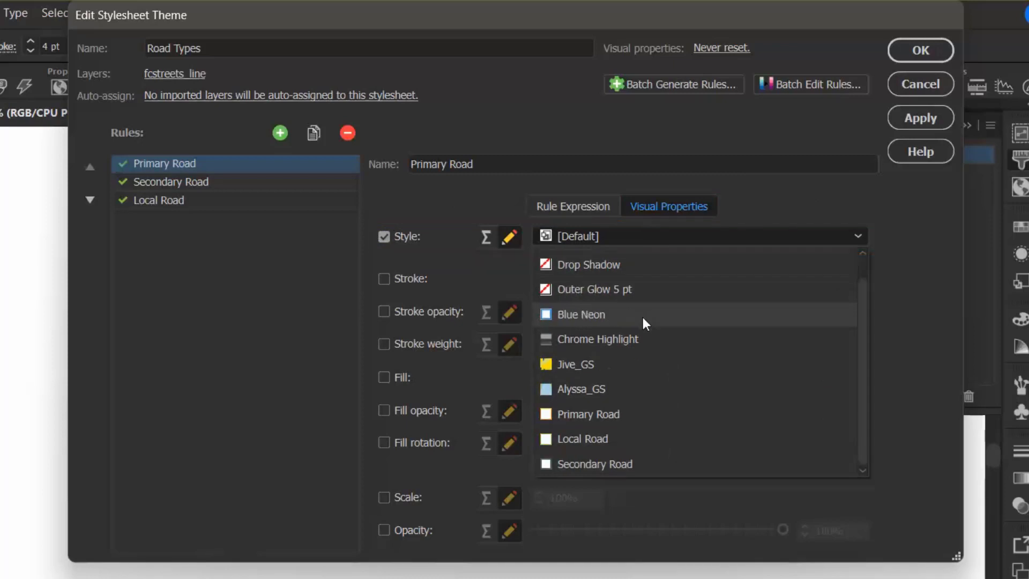
left_click(595, 419)
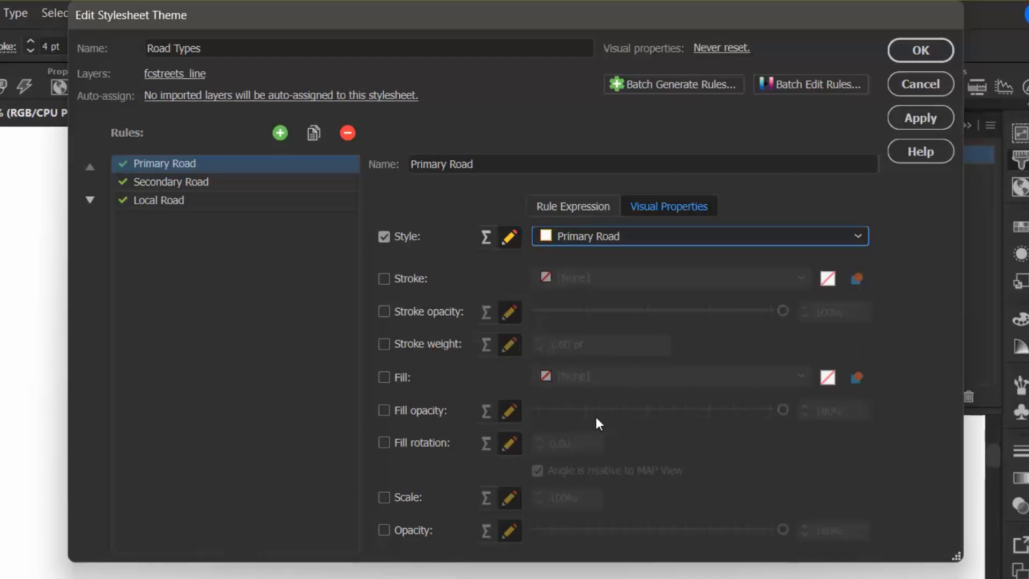
Make the Secondary Road rule match the expression Number = A31
left_click(193, 185)
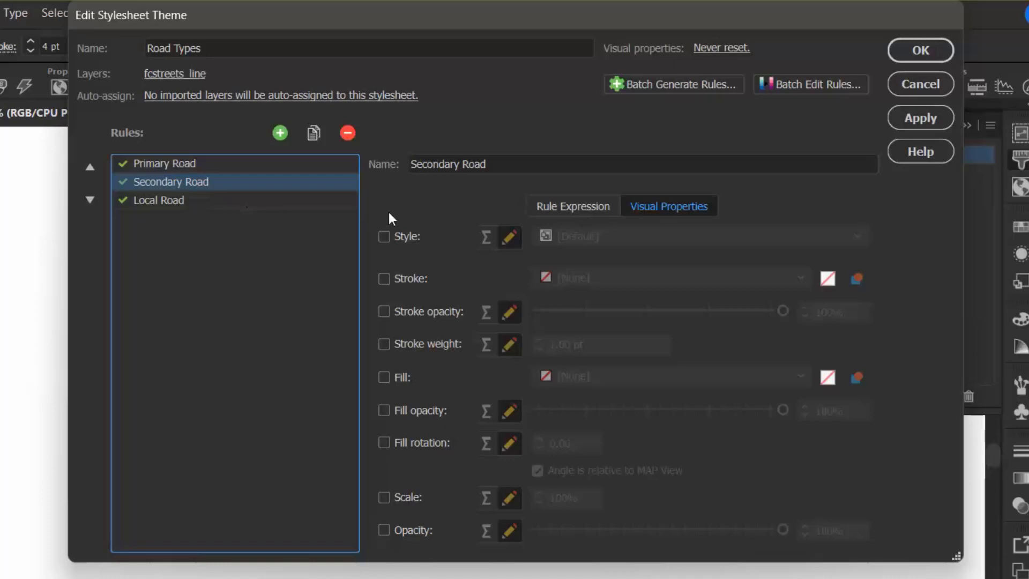
left_click(570, 210)
left_click(390, 275)
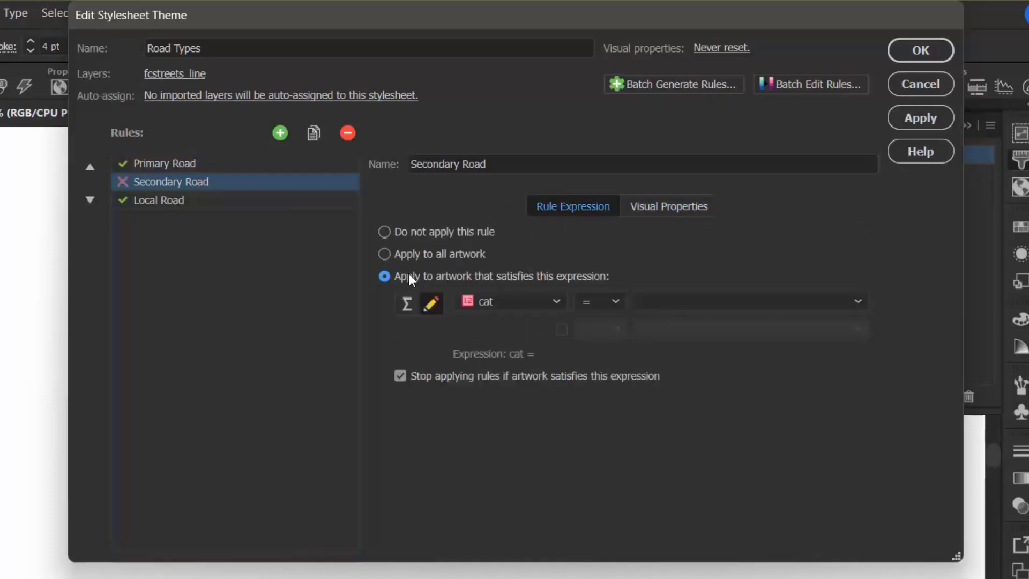
left_click(556, 303)
left_click(525, 372)
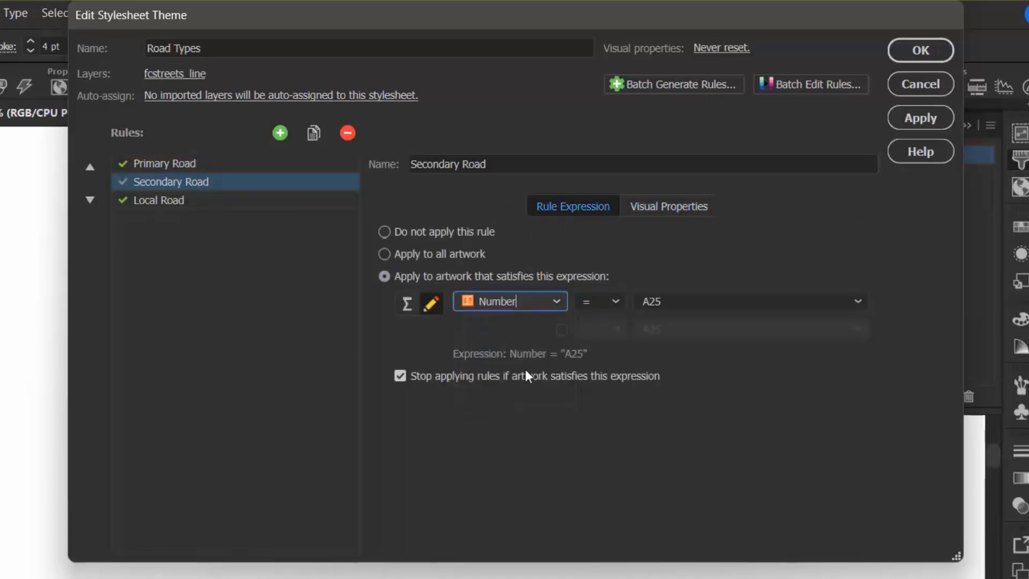
left_click(860, 303)
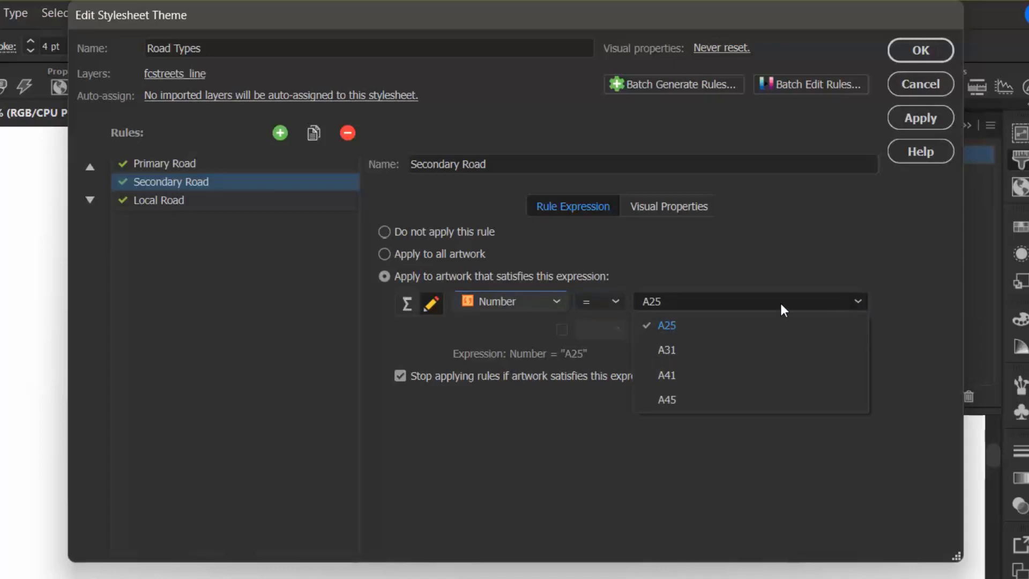
left_click(697, 354)
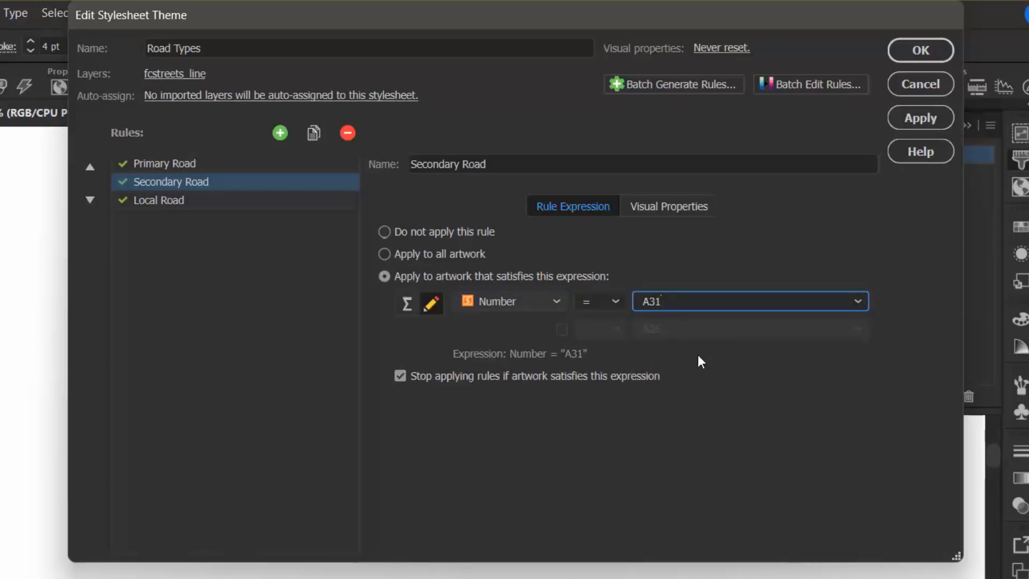
Enable a graphic style for the Secondary Road rule and choose Secondary Road
left_click(665, 208)
left_click(414, 232)
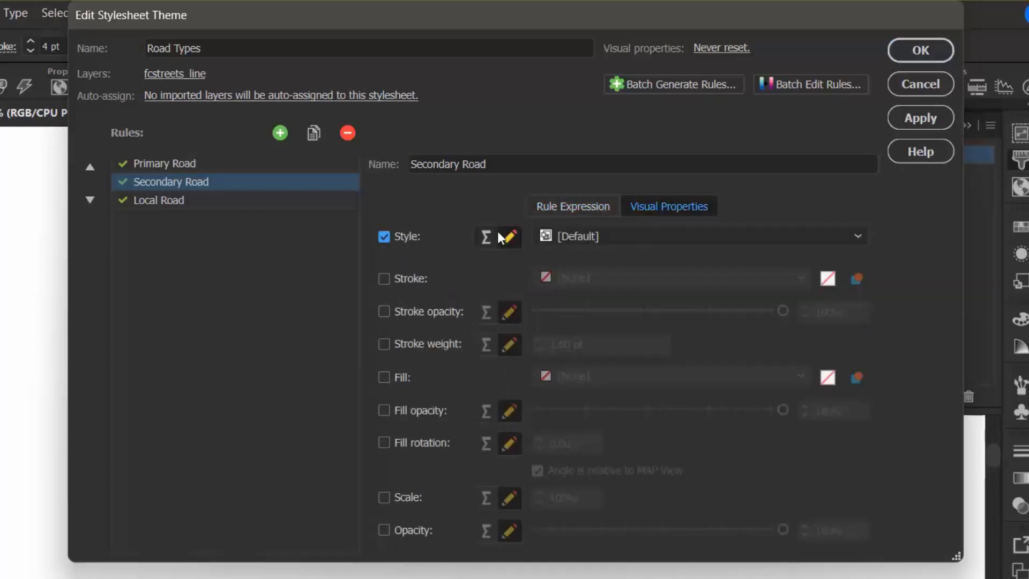
left_click(856, 238)
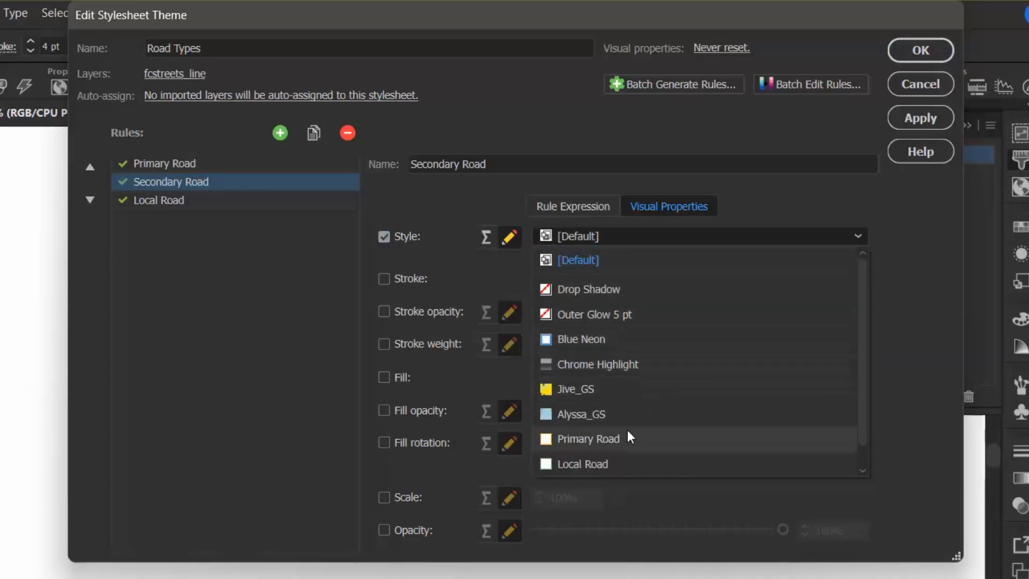
scroll(628, 434, "down", 1)
left_click(600, 464)
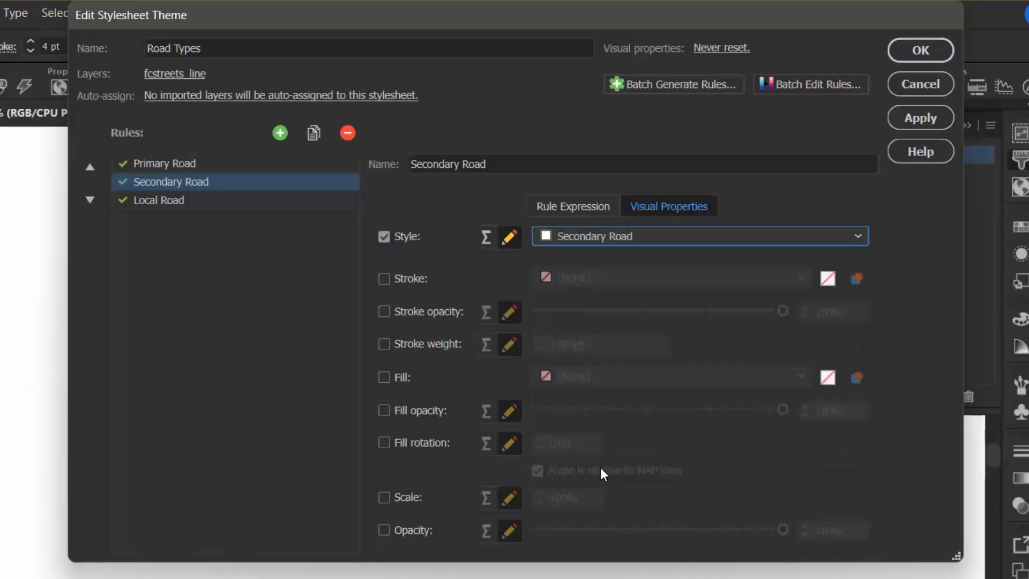
Make the Local Road rule match the expression Number = A41
left_click(217, 202)
left_click(543, 207)
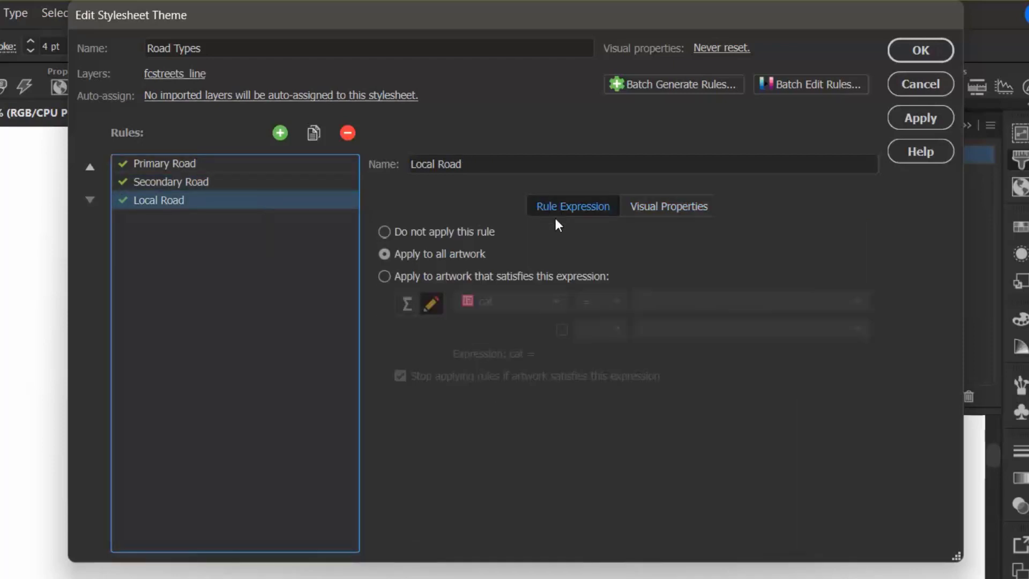
left_click(479, 274)
left_click(547, 303)
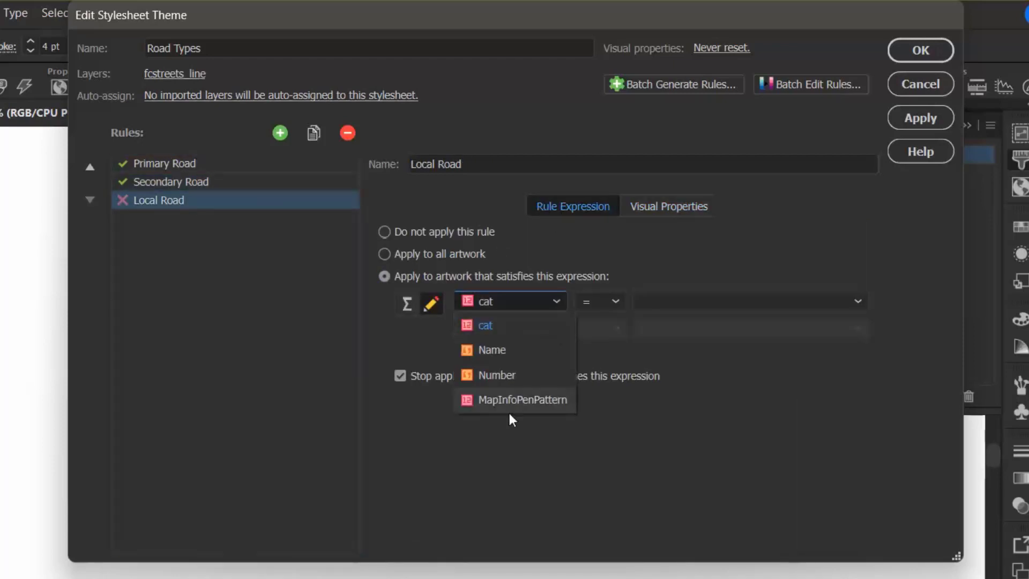
left_click(512, 368)
left_click(852, 302)
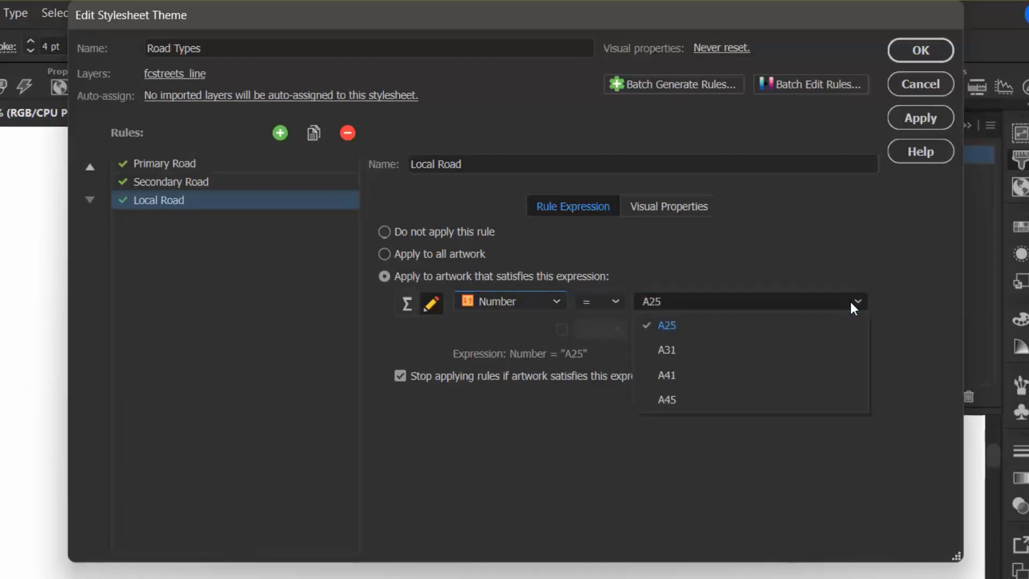
left_click(684, 373)
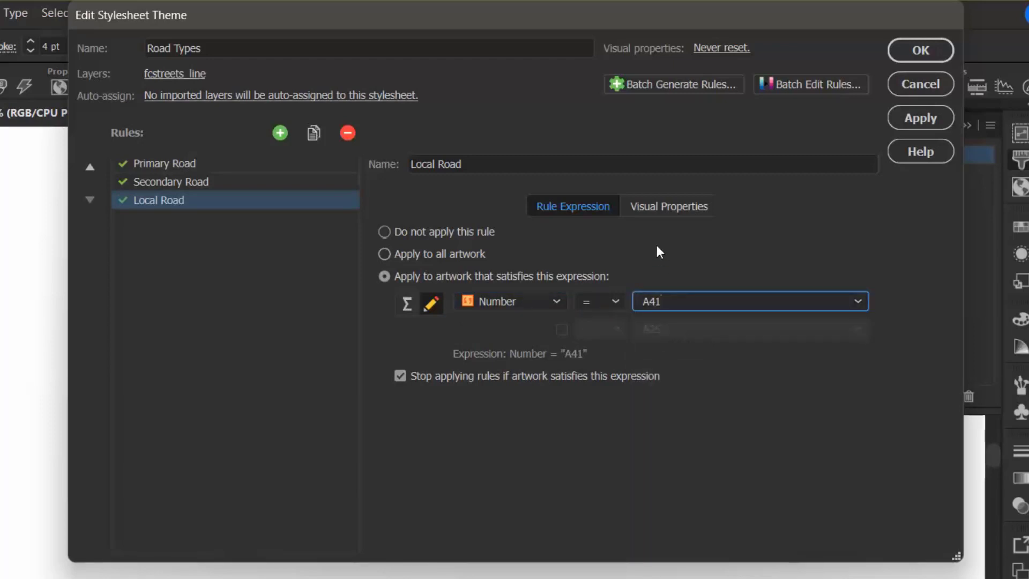
Enable a graphic style for the Local Road rule and choose Local Road
left_click(666, 215)
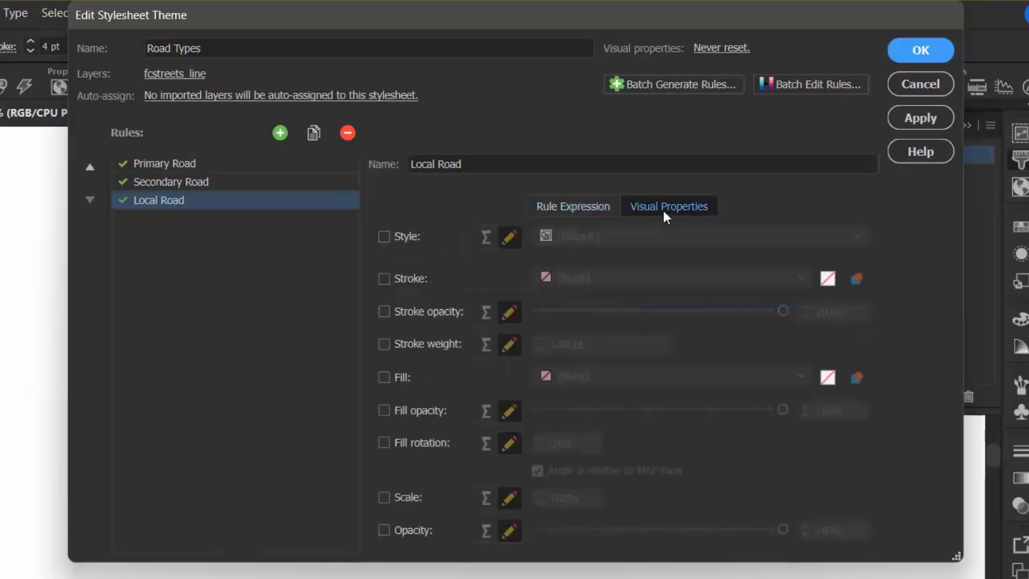
left_click(384, 237)
left_click(696, 236)
scroll(611, 410, "down", 1)
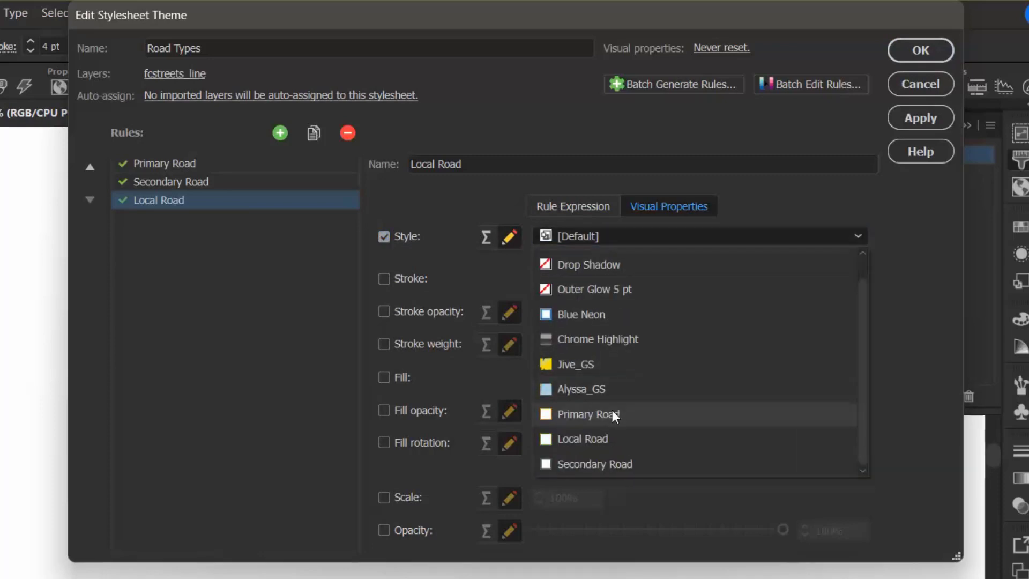
left_click(591, 437)
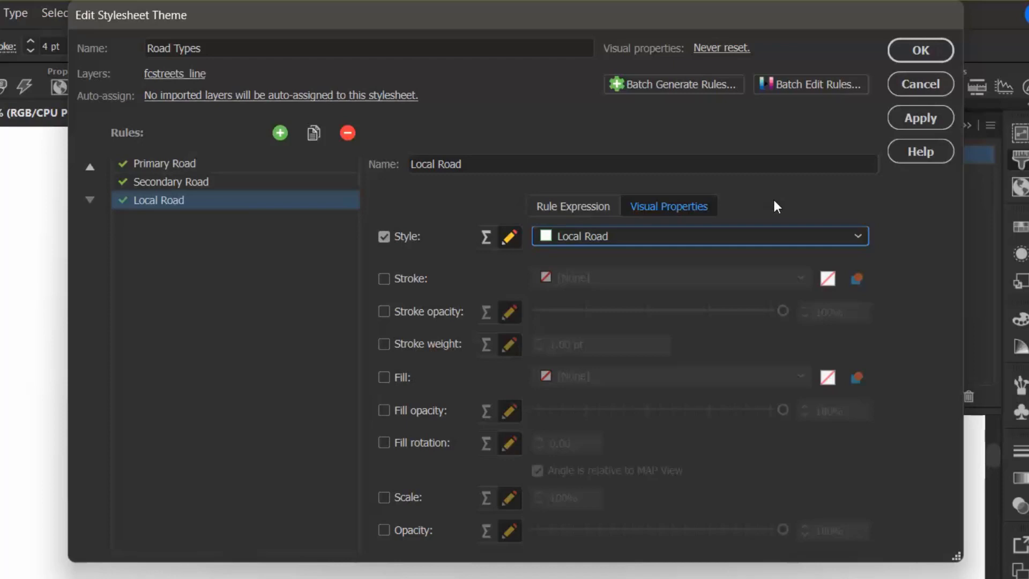
Apply the Road Types stylesheet theme and fit the whole street map on screen
left_click(908, 116)
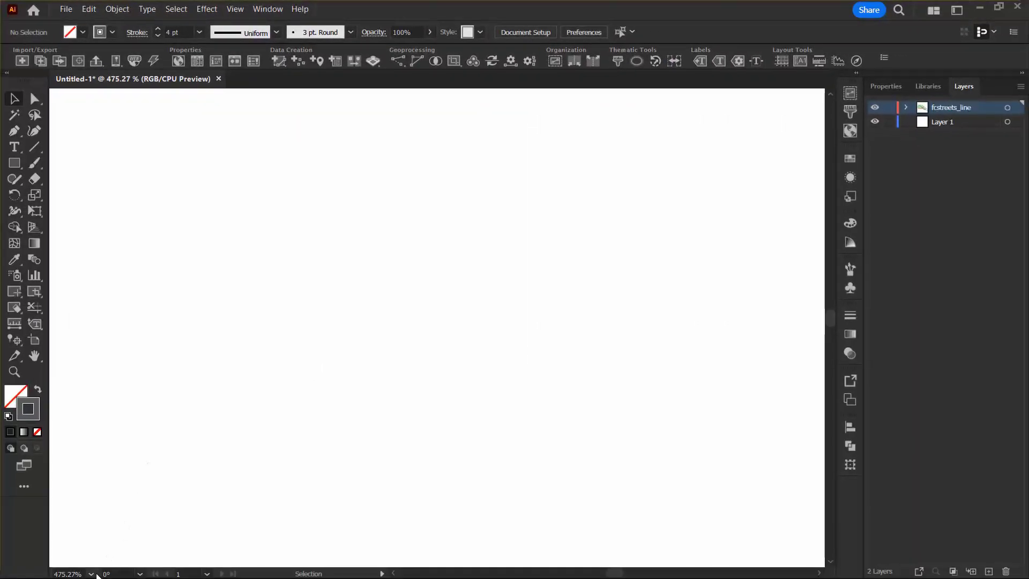
left_click(91, 573)
left_click(126, 556)
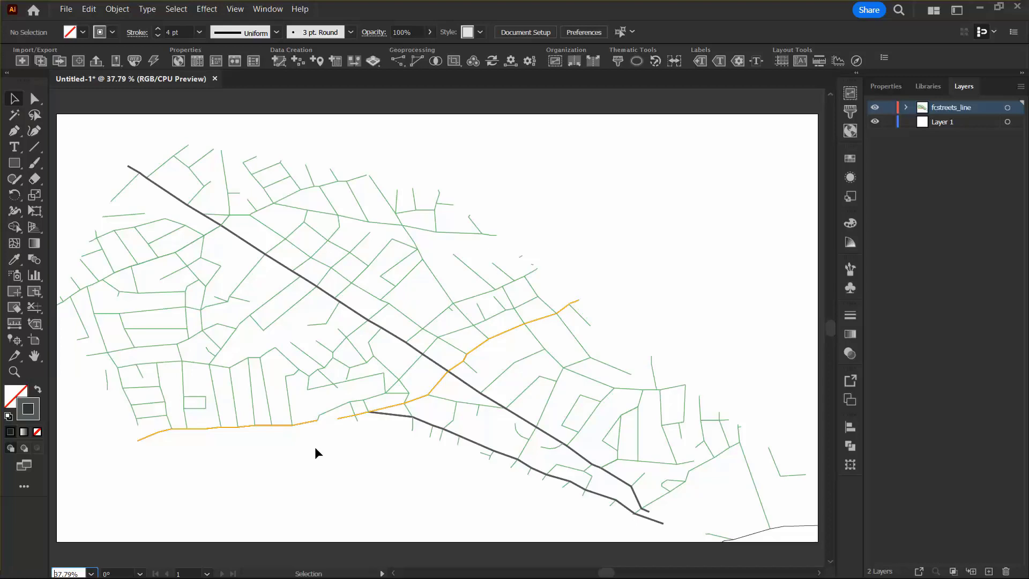
left_click(647, 186)
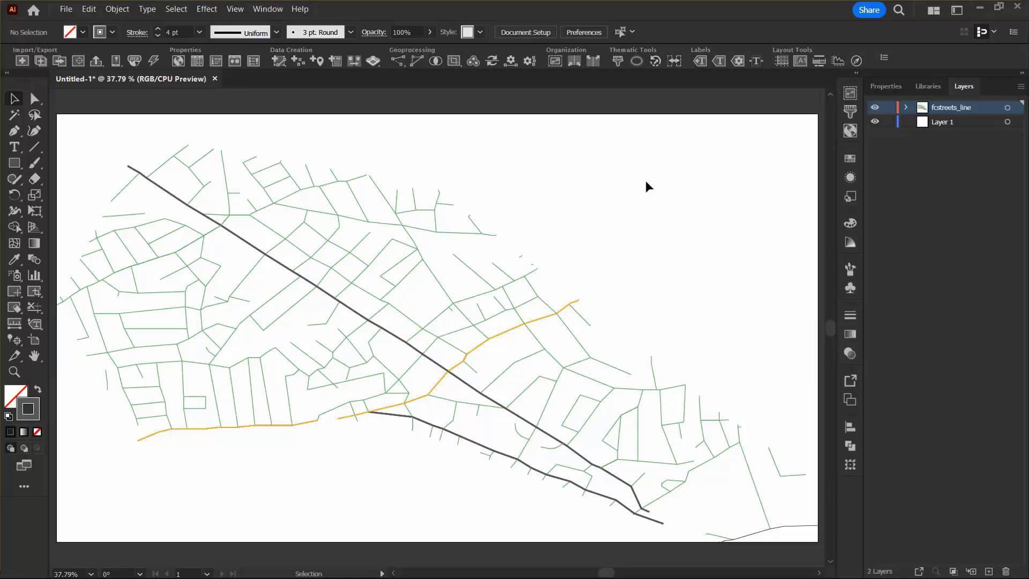